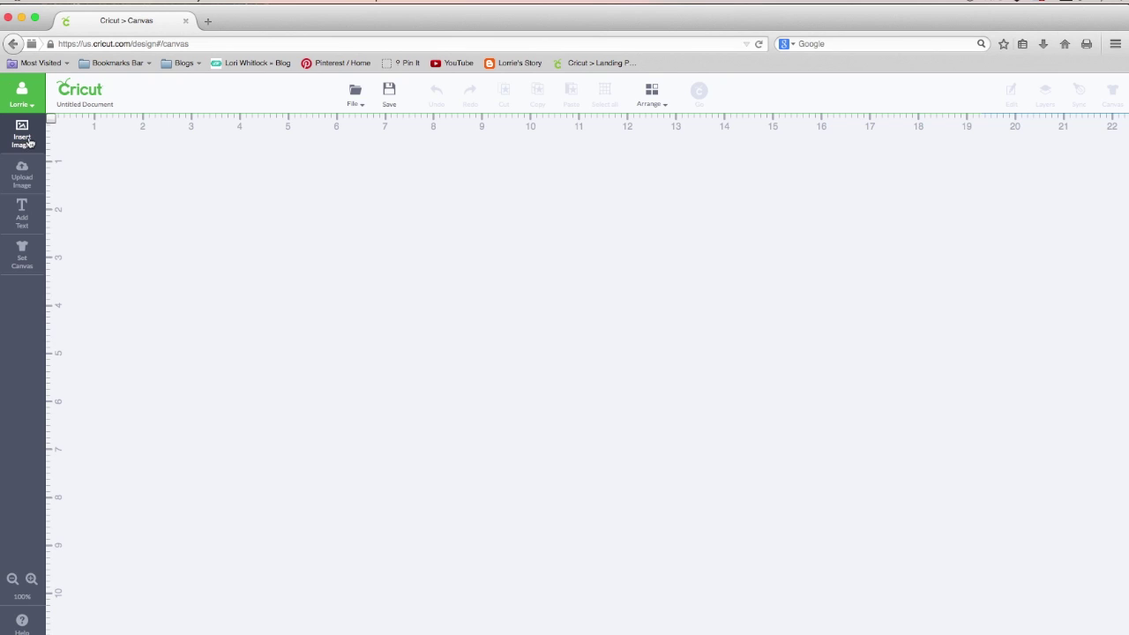
Filter the image library to My Image Sets and search for 'Cricut'
{"action": "left_click", "coordinate": [22, 139]}
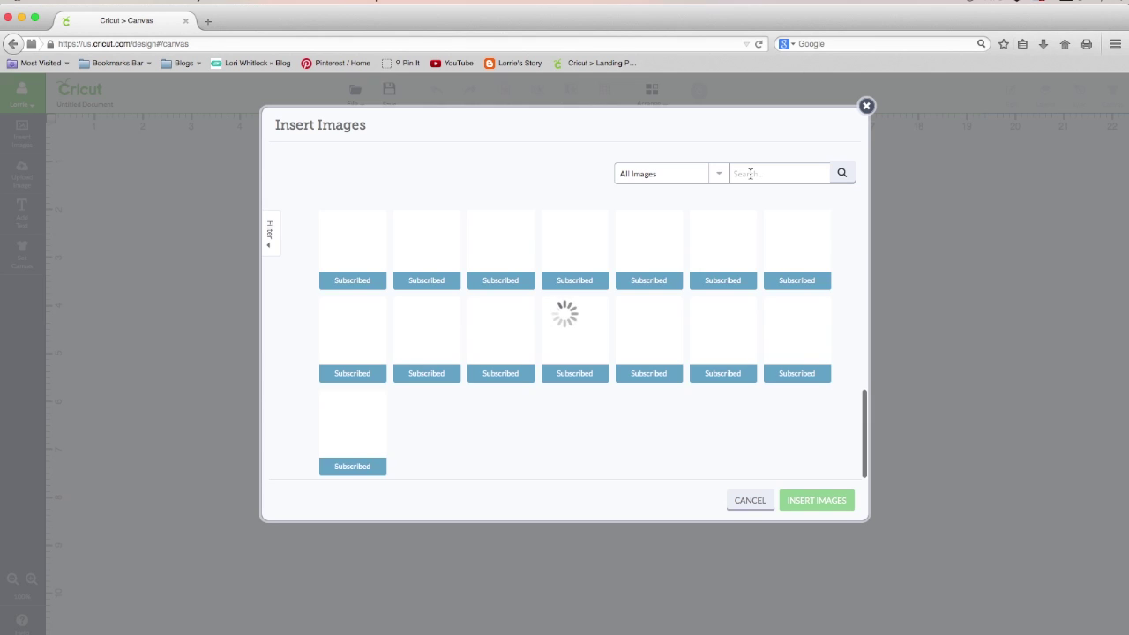
{"action": "left_click", "coordinate": [718, 180]}
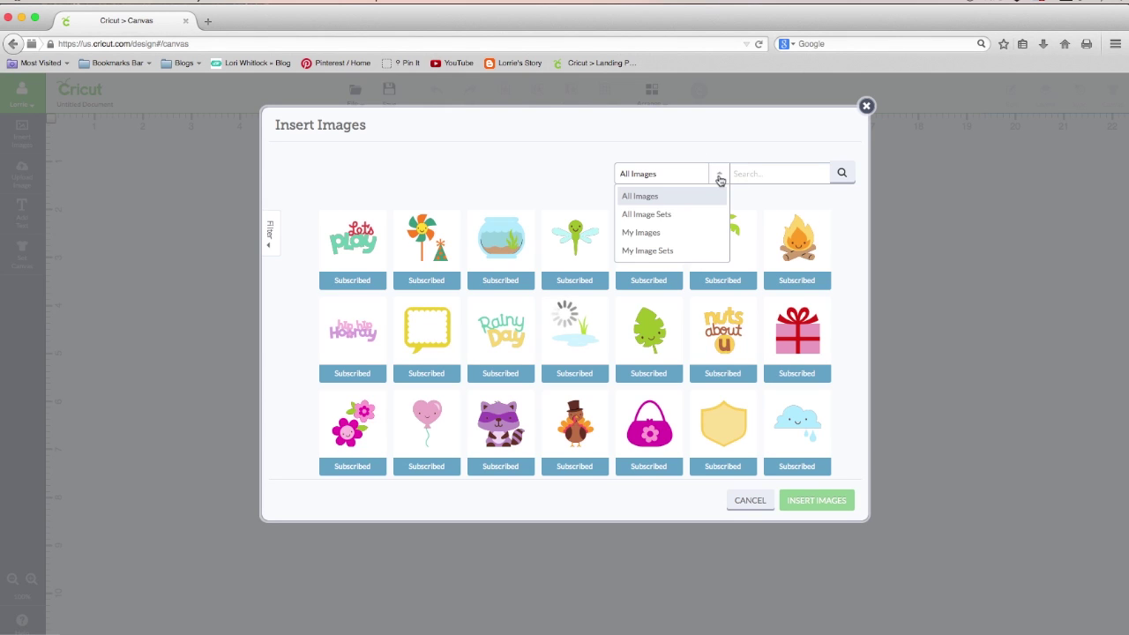
{"action": "left_click", "coordinate": [692, 239]}
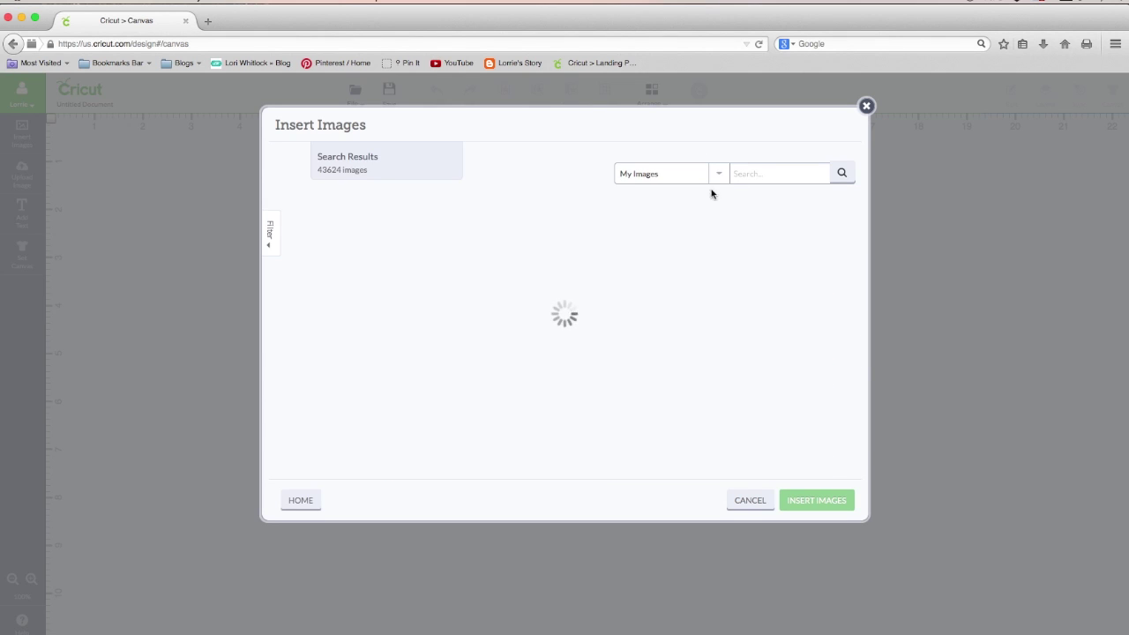
{"action": "left_click", "coordinate": [716, 175]}
{"action": "left_click", "coordinate": [702, 253]}
{"action": "left_click", "coordinate": [764, 173]}
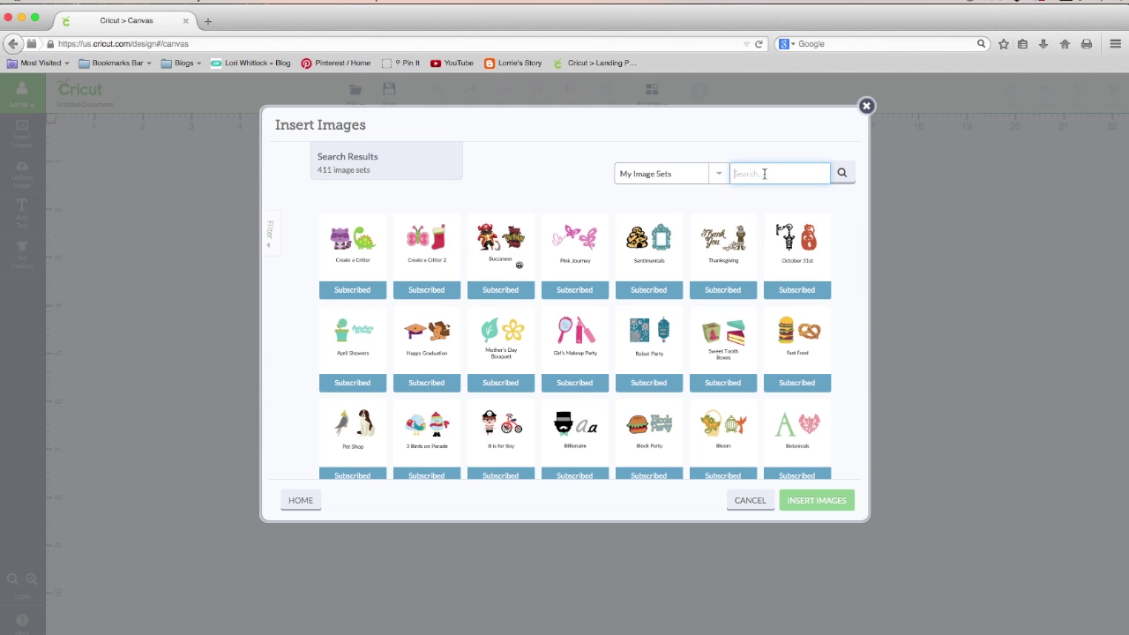
{"action": "type", "text": "Cricut"}
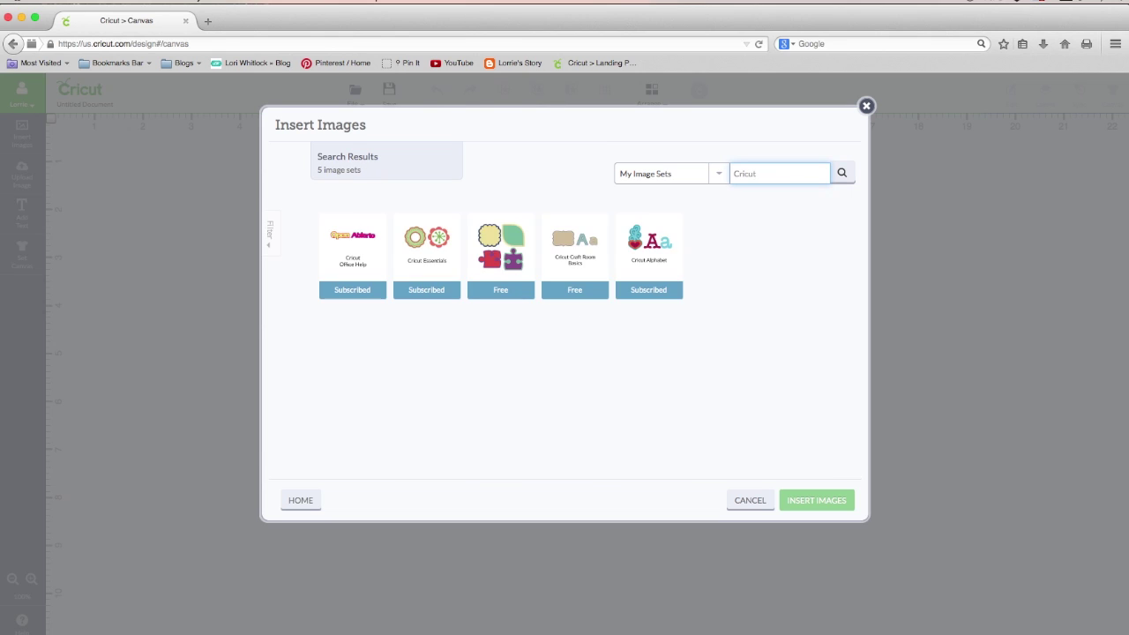
Choose the Note Card rectangle and the star from Cricut Craft Room Basics
{"action": "left_click", "coordinate": [570, 256]}
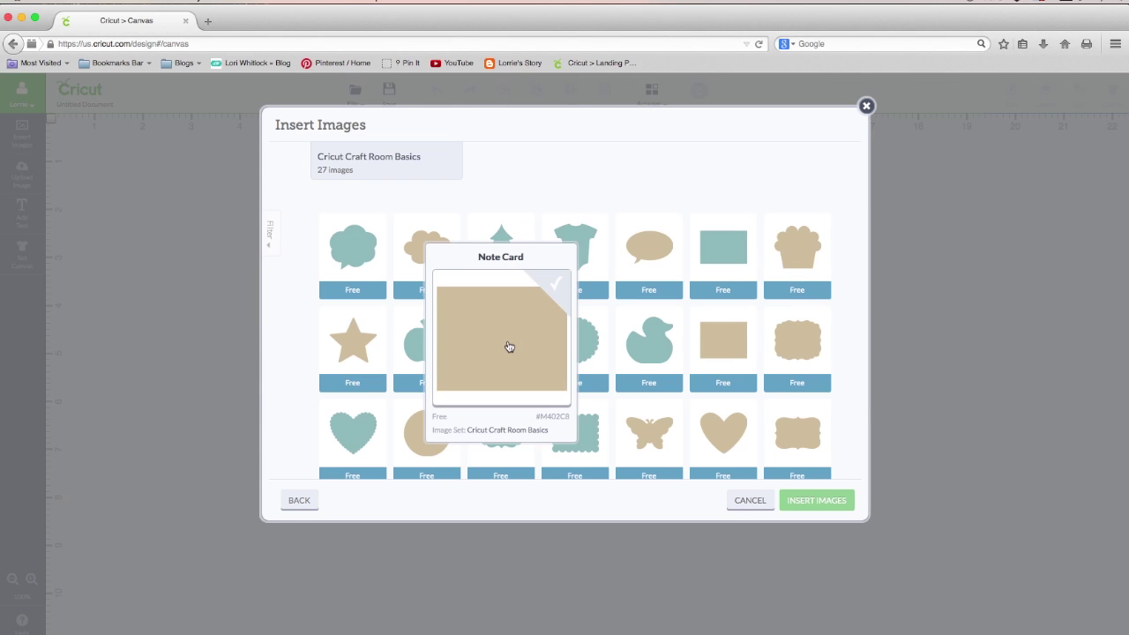
{"action": "left_click", "coordinate": [509, 345]}
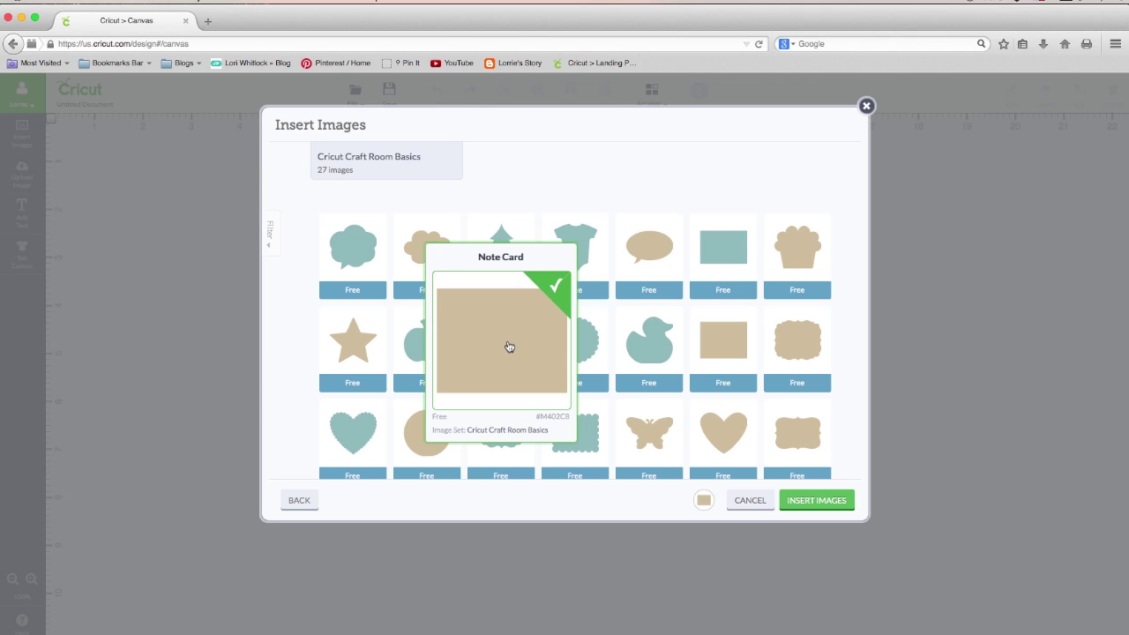
{"action": "left_click", "coordinate": [348, 344]}
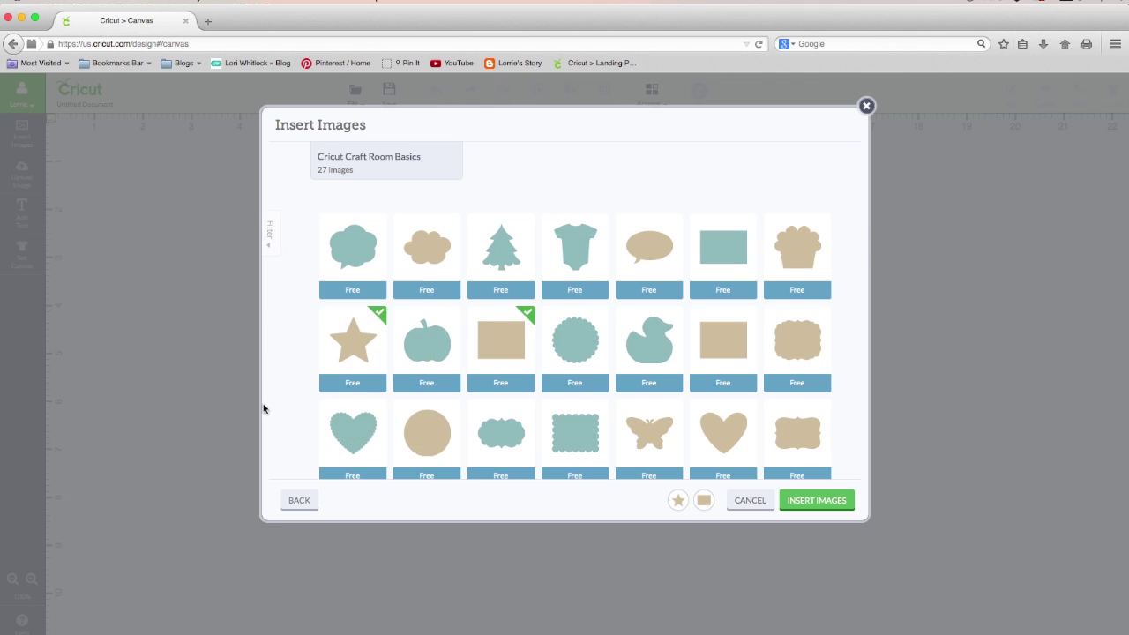
{"action": "left_click", "coordinate": [299, 500]}
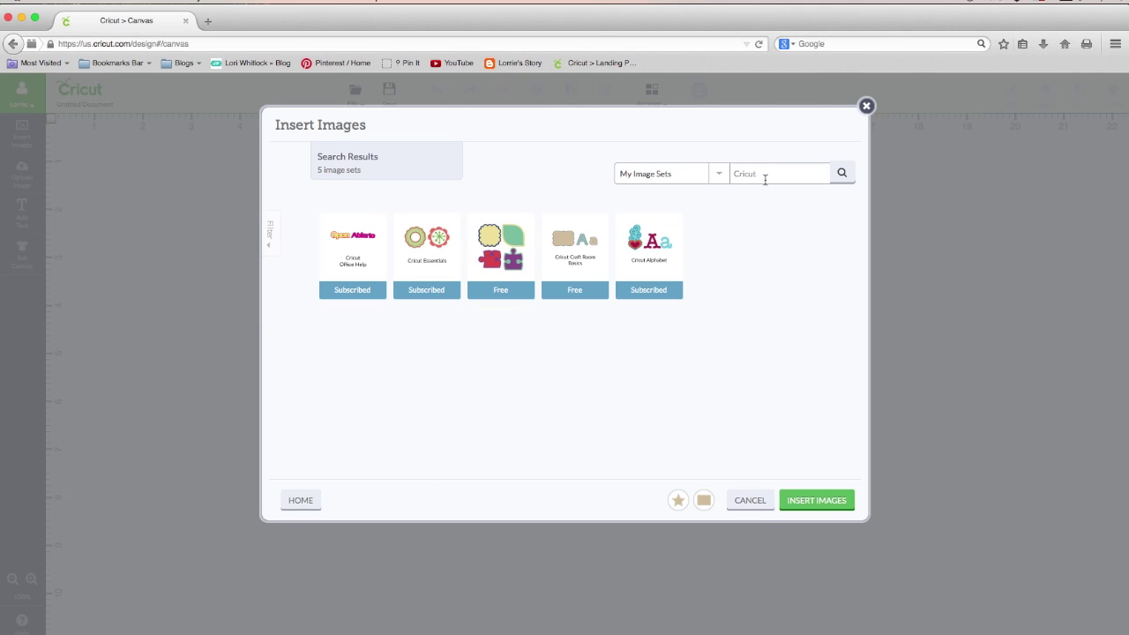
{"action": "double_click", "coordinate": [741, 177]}
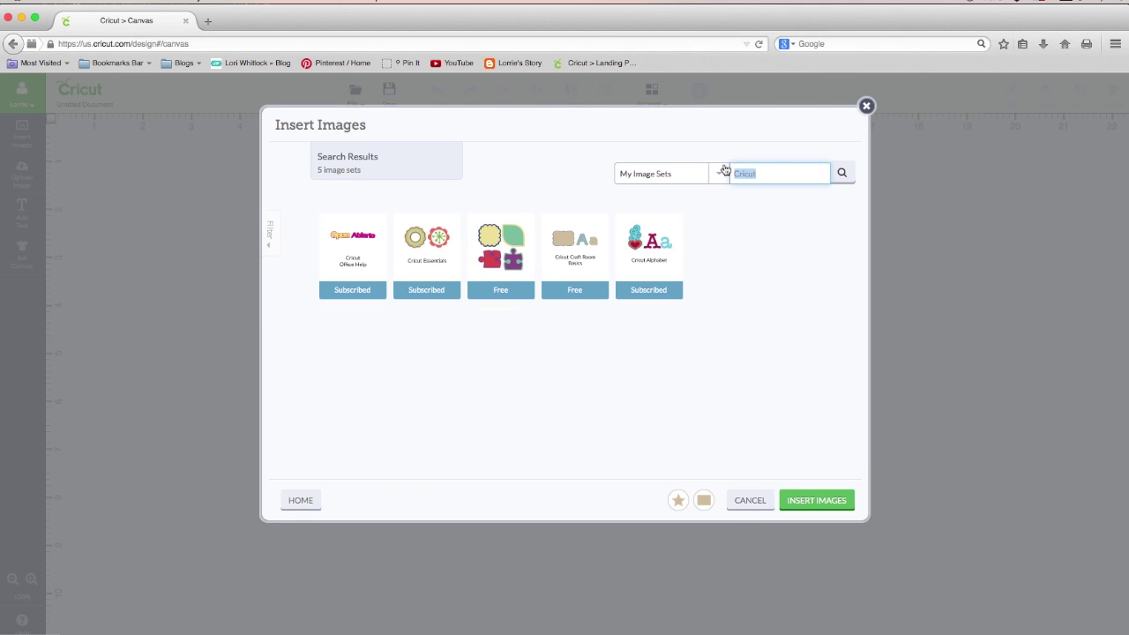
Search all images for 'Happy Holidays', pick the pink greeting, and insert it with the star and Note Card
{"action": "left_click", "coordinate": [719, 172]}
{"action": "left_click", "coordinate": [703, 196]}
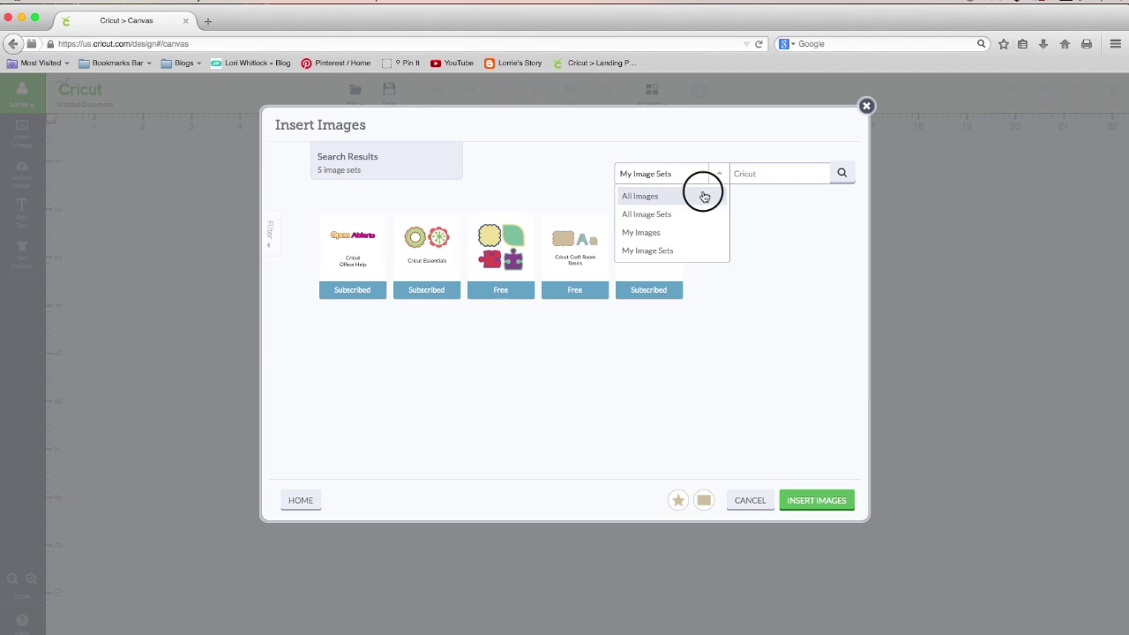
{"action": "left_click", "coordinate": [748, 172]}
{"action": "type", "text": "Ha"}
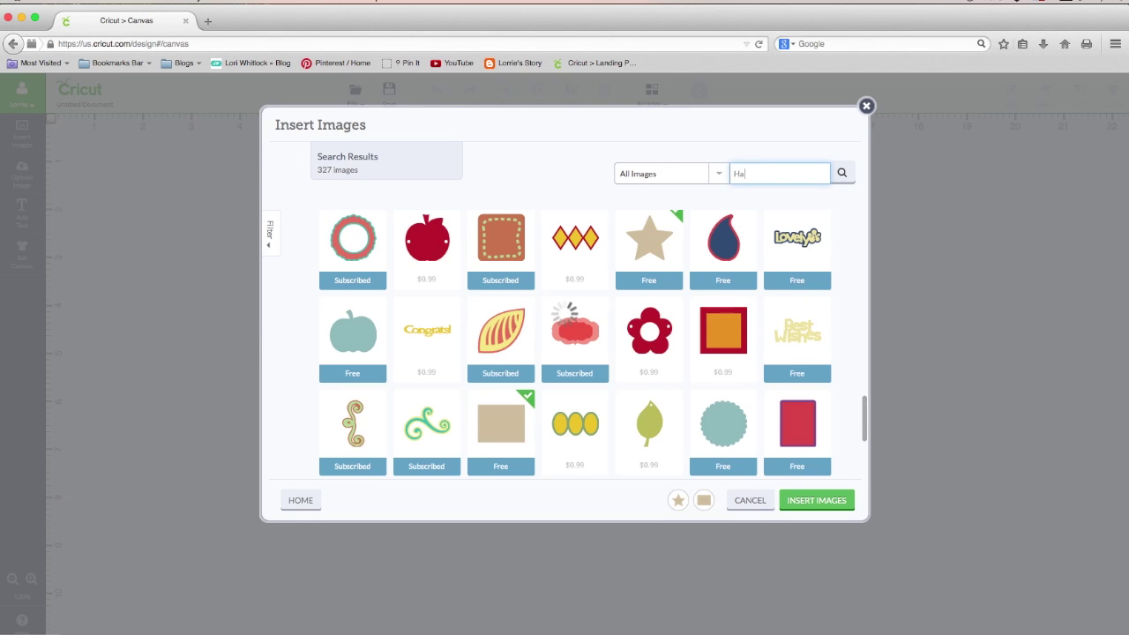
{"action": "type", "text": "ppy Holidays"}
{"action": "key", "text": "Return"}
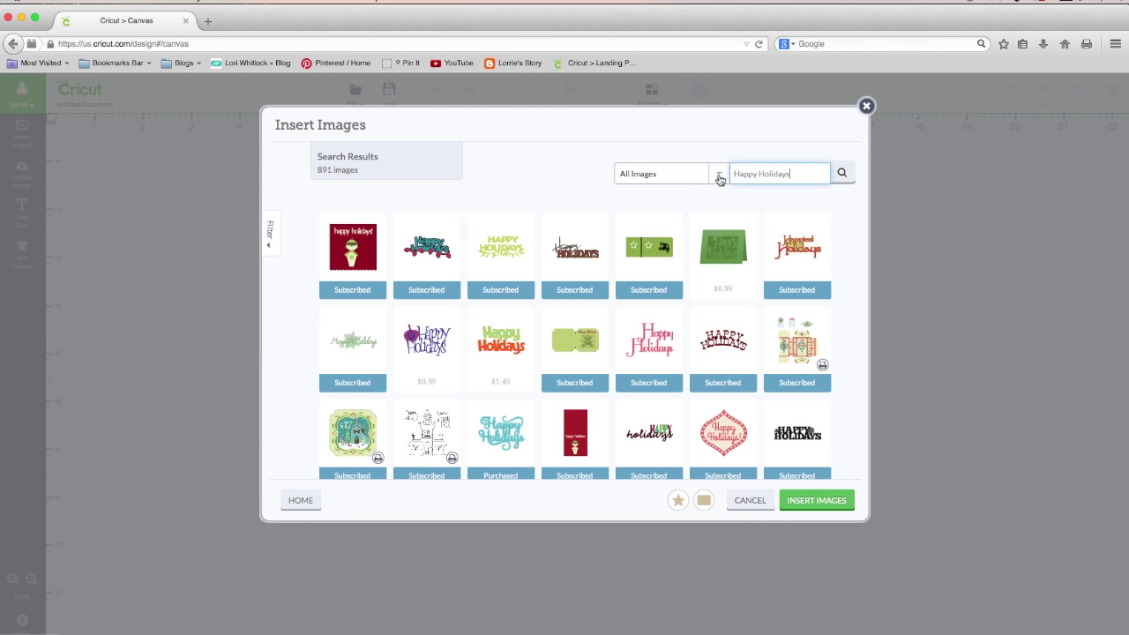
{"action": "left_click", "coordinate": [655, 358]}
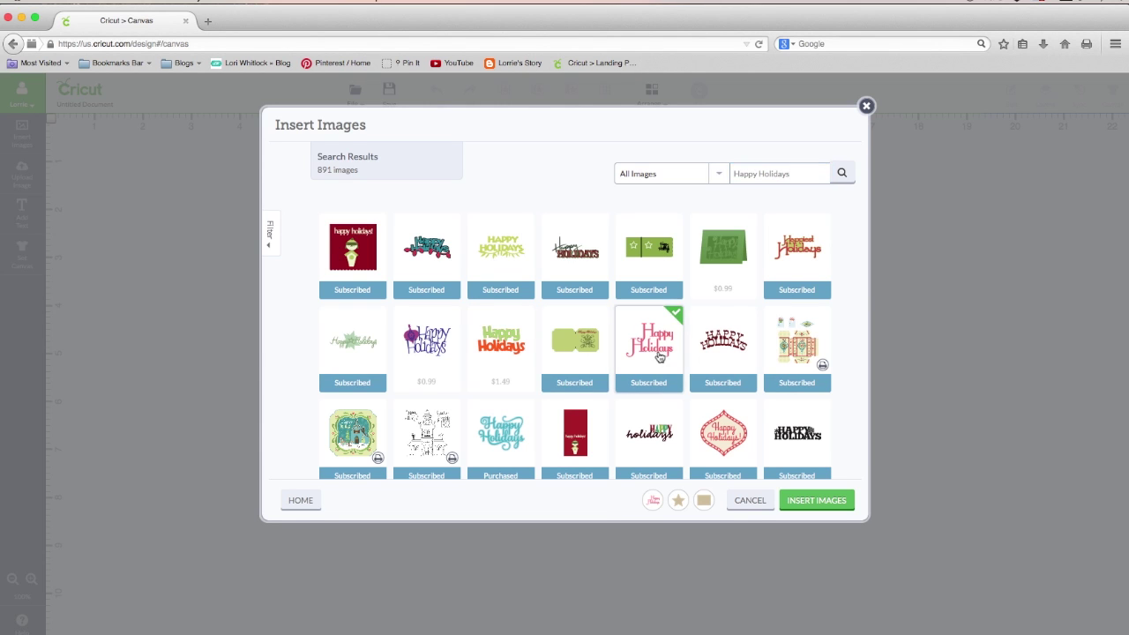
{"action": "mouse_move", "coordinate": [655, 362]}
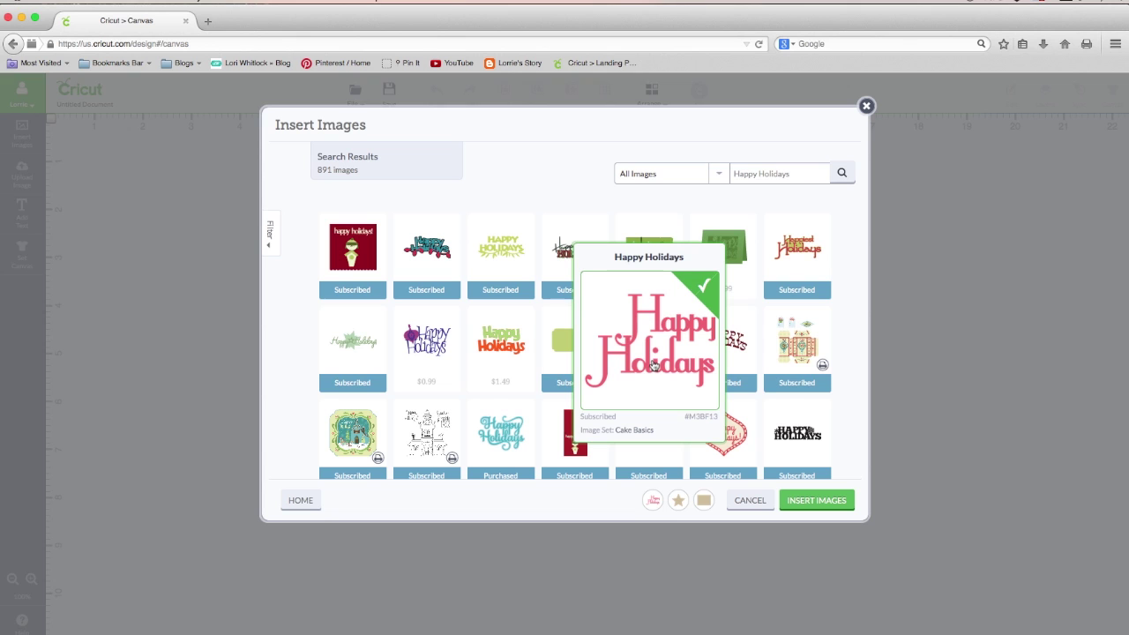
{"action": "left_click", "coordinate": [812, 500]}
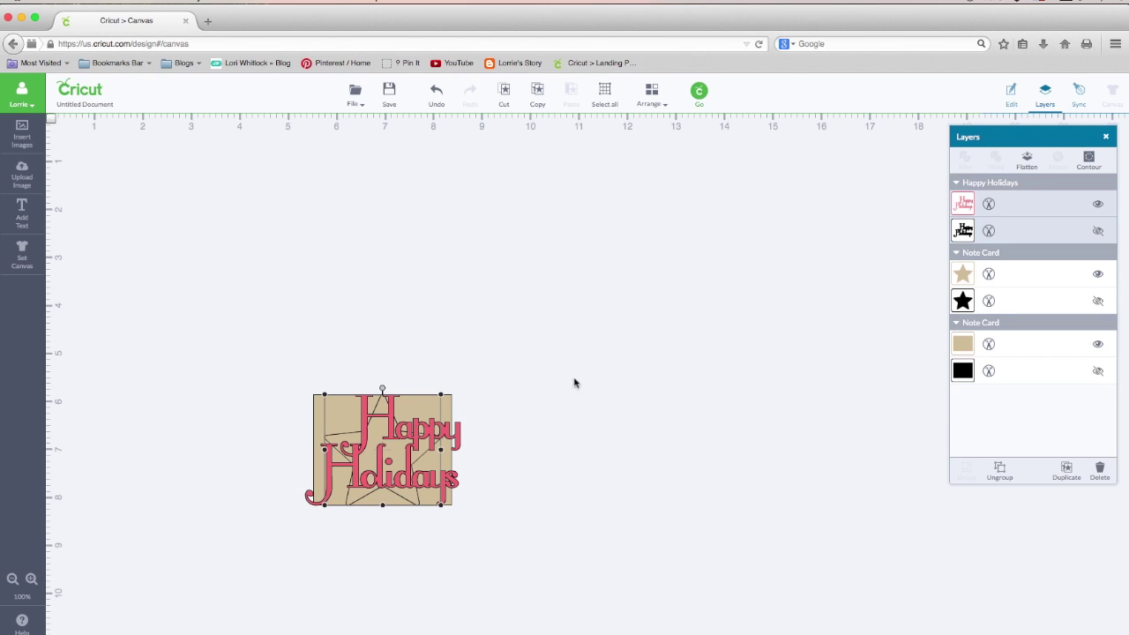
{"action": "left_click", "coordinate": [538, 402]}
Move the Happy Holidays greeting to the upper right and the star below it, off the card
{"action": "left_click_drag", "start_coordinate": [445, 408], "coordinate": [889, 227]}
{"action": "left_click_drag", "start_coordinate": [370, 443], "coordinate": [854, 407]}
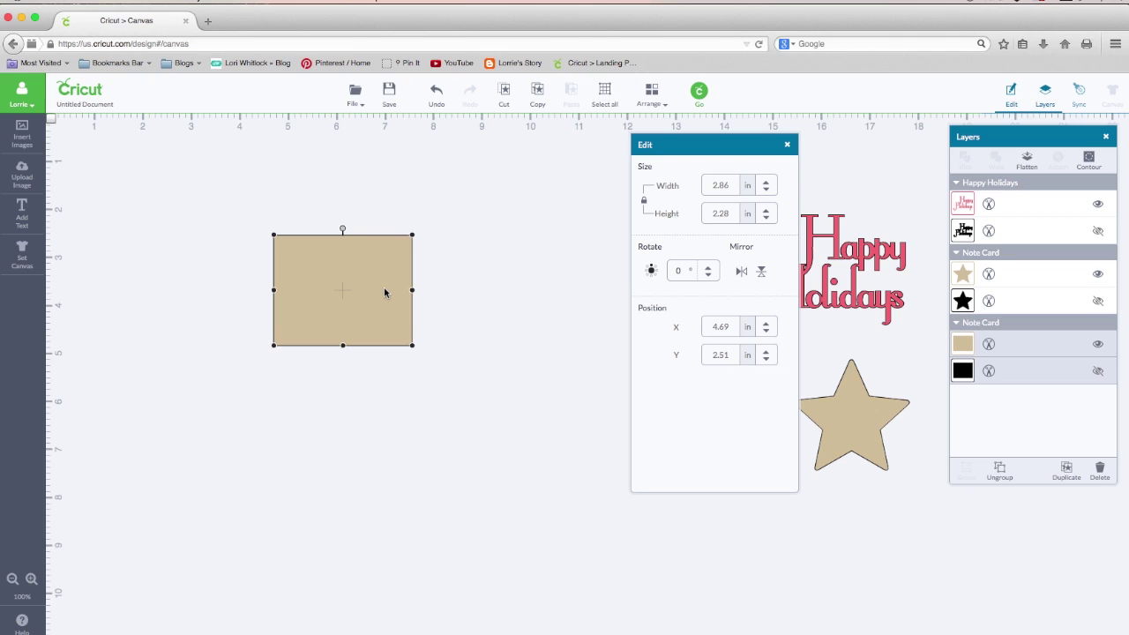
Unlock proportions and resize the card rectangle to 4.25 × 11 in
{"action": "left_click", "coordinate": [645, 203]}
{"action": "left_click_drag", "start_coordinate": [727, 188], "coordinate": [709, 187]}
{"action": "type", "text": "4.250"}
{"action": "key", "text": "Return"}
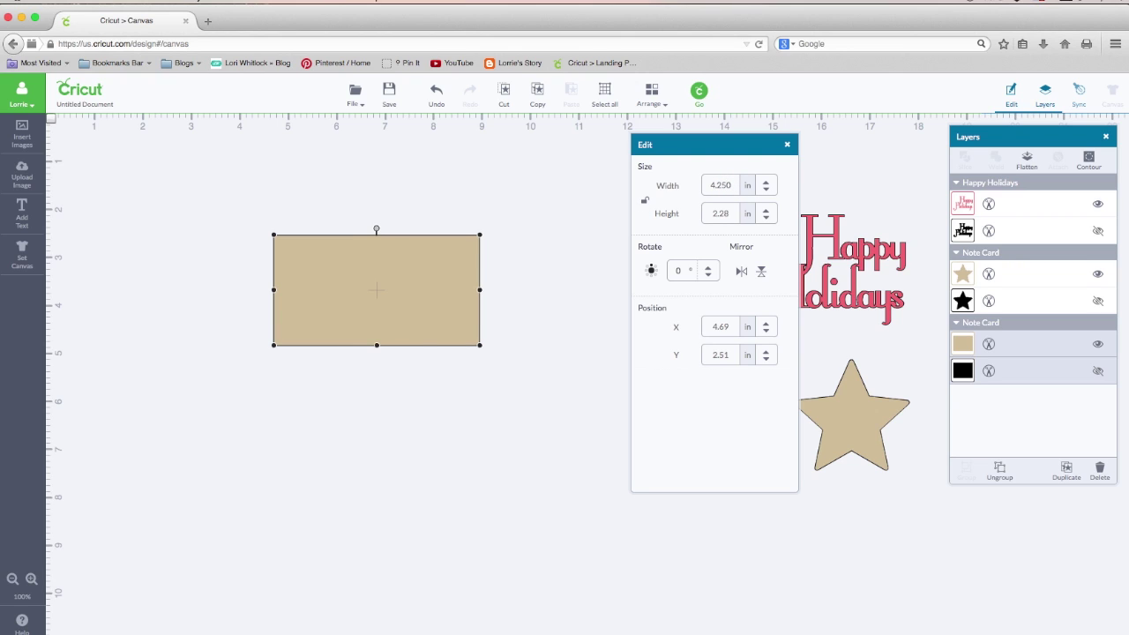
{"action": "double_click", "coordinate": [730, 214]}
{"action": "type", "text": "11"}
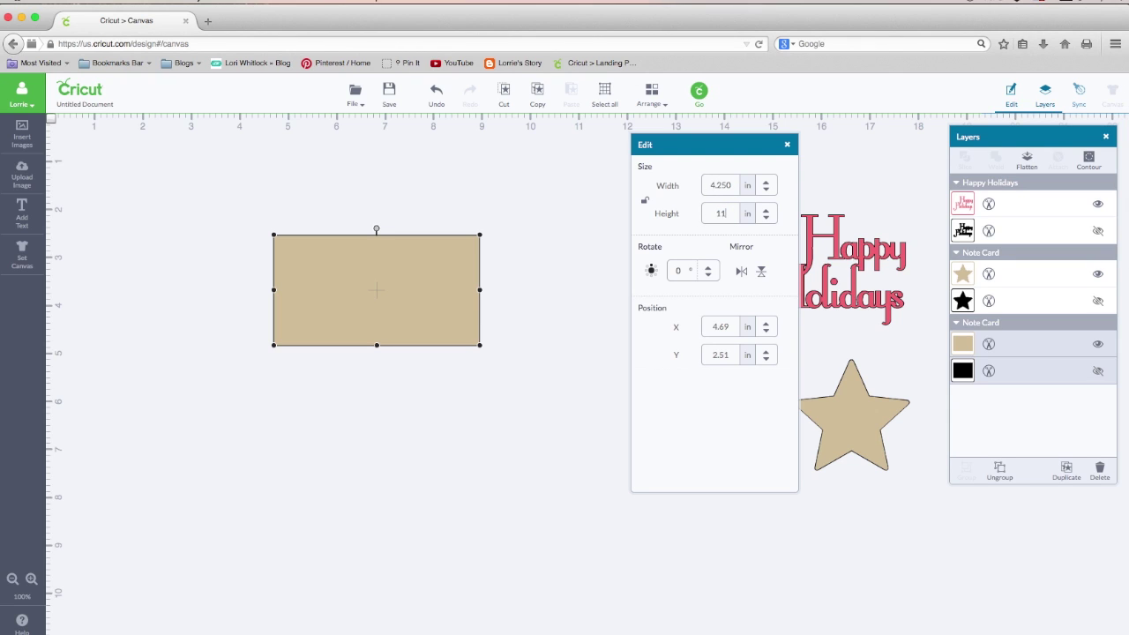
{"action": "type", "text": ".00"}
{"action": "key", "text": "Return"}
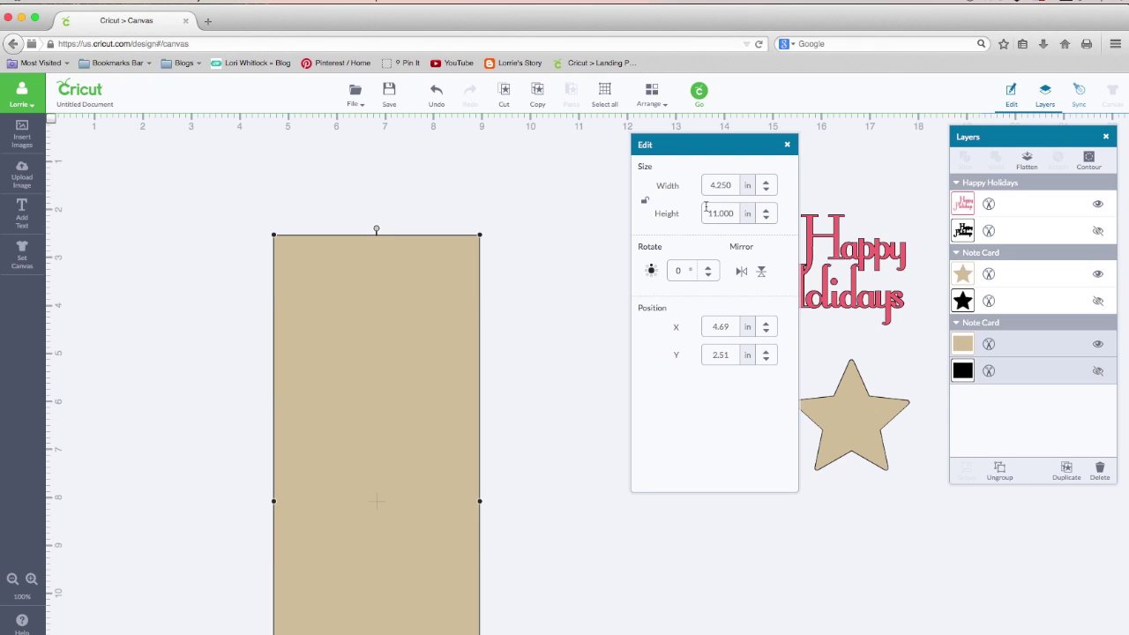
Move the card to the top-left corner of the canvas at X 0.5, Y 0.02
{"action": "left_click_drag", "start_coordinate": [355, 331], "coordinate": [153, 212]}
{"action": "scroll", "coordinate": [255, 309], "scroll_direction": "down", "scroll_amount": 1}
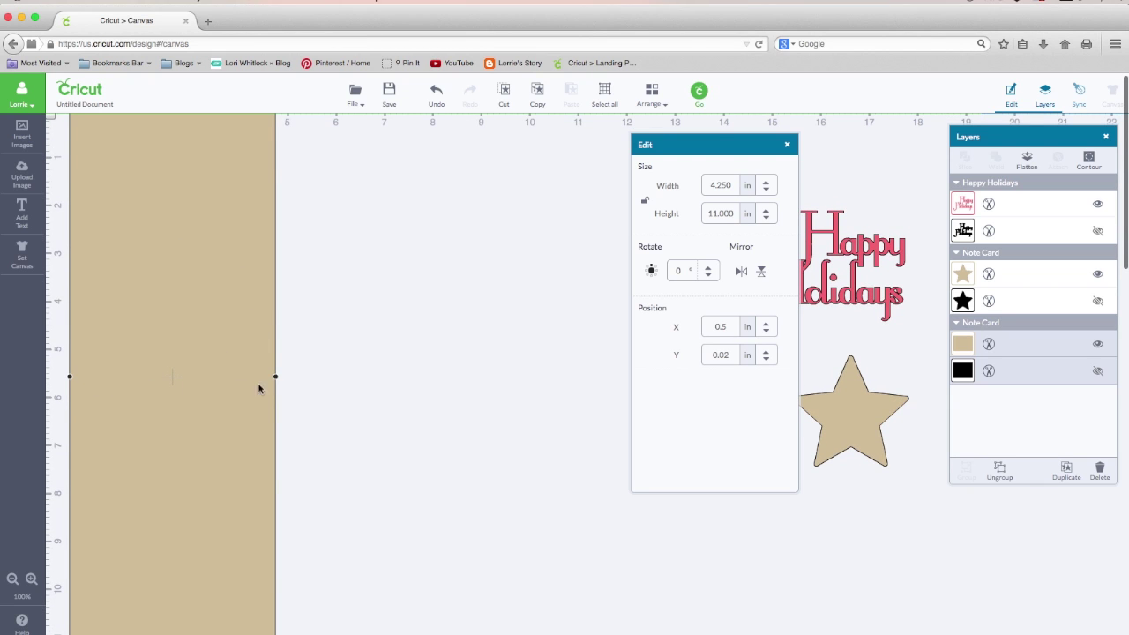
{"action": "scroll", "coordinate": [238, 393], "scroll_direction": "down", "scroll_amount": 1}
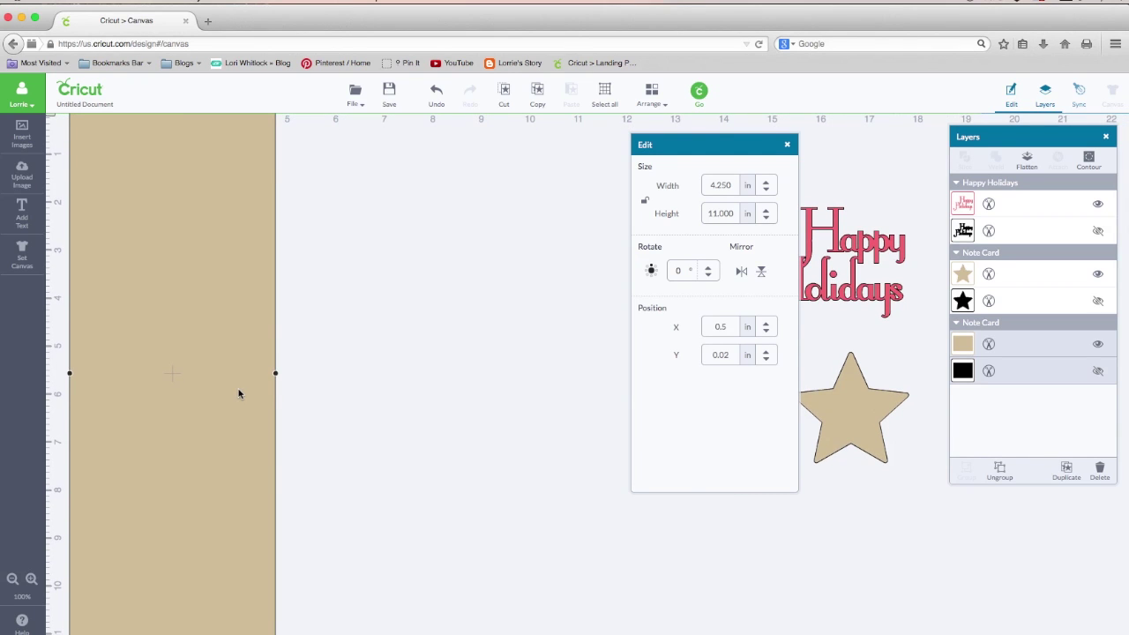
{"action": "scroll", "coordinate": [238, 393], "scroll_direction": "down", "scroll_amount": 3}
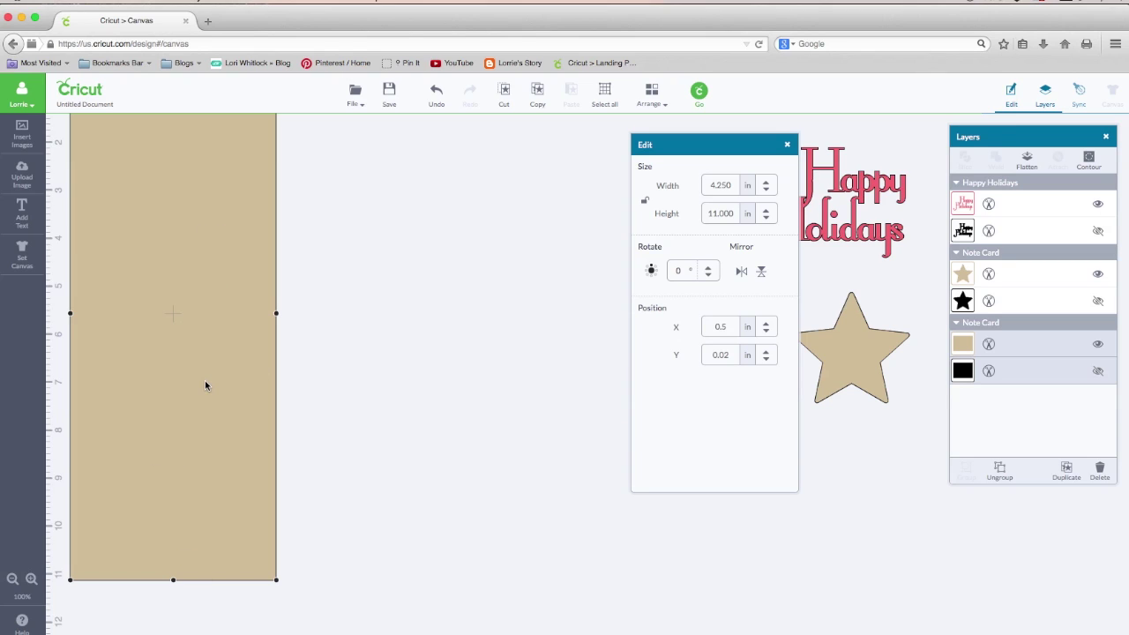
{"action": "scroll", "coordinate": [204, 384], "scroll_direction": "down", "scroll_amount": 1}
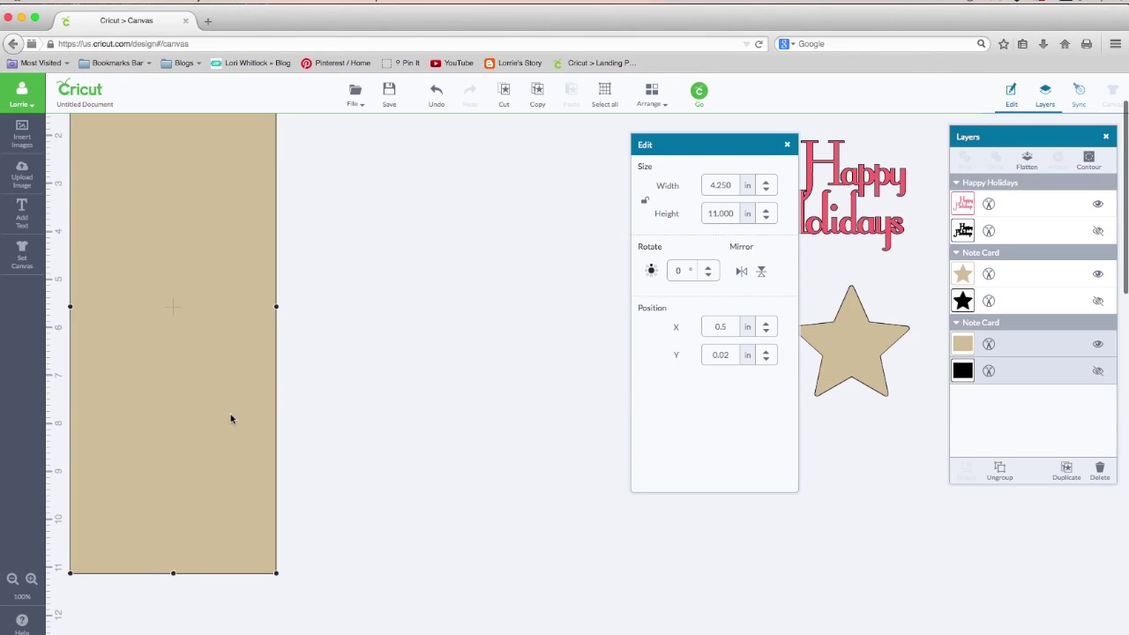
{"action": "left_click", "coordinate": [969, 346]}
Make the card white and paste a copy of it into open canvas space
{"action": "left_click", "coordinate": [796, 263]}
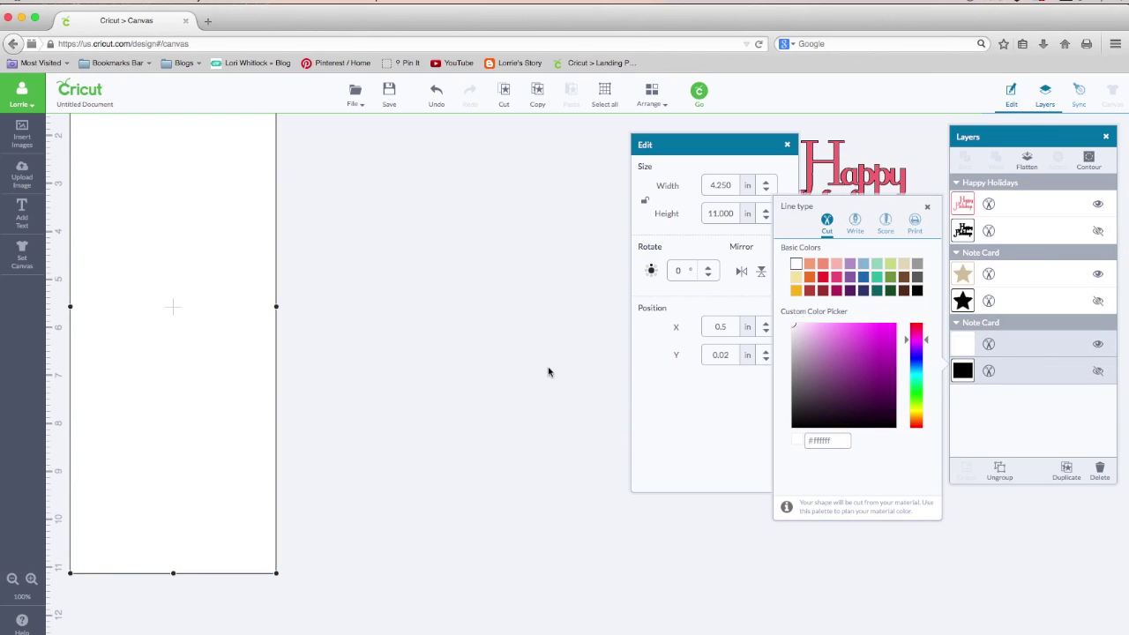
{"action": "left_click", "coordinate": [434, 438]}
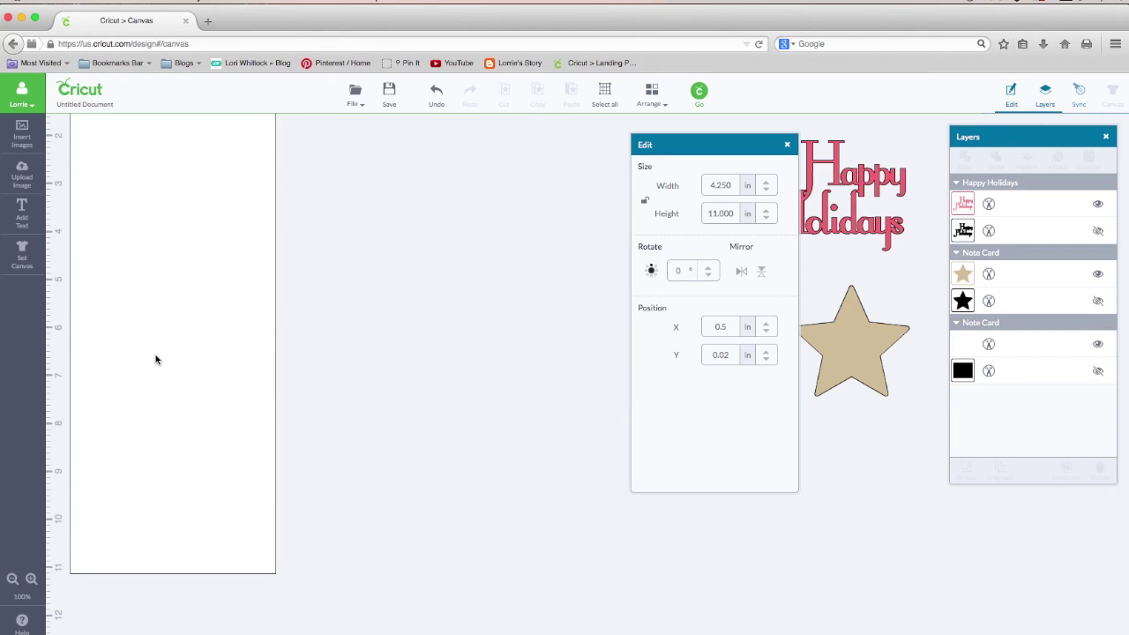
{"action": "left_click", "coordinate": [155, 359]}
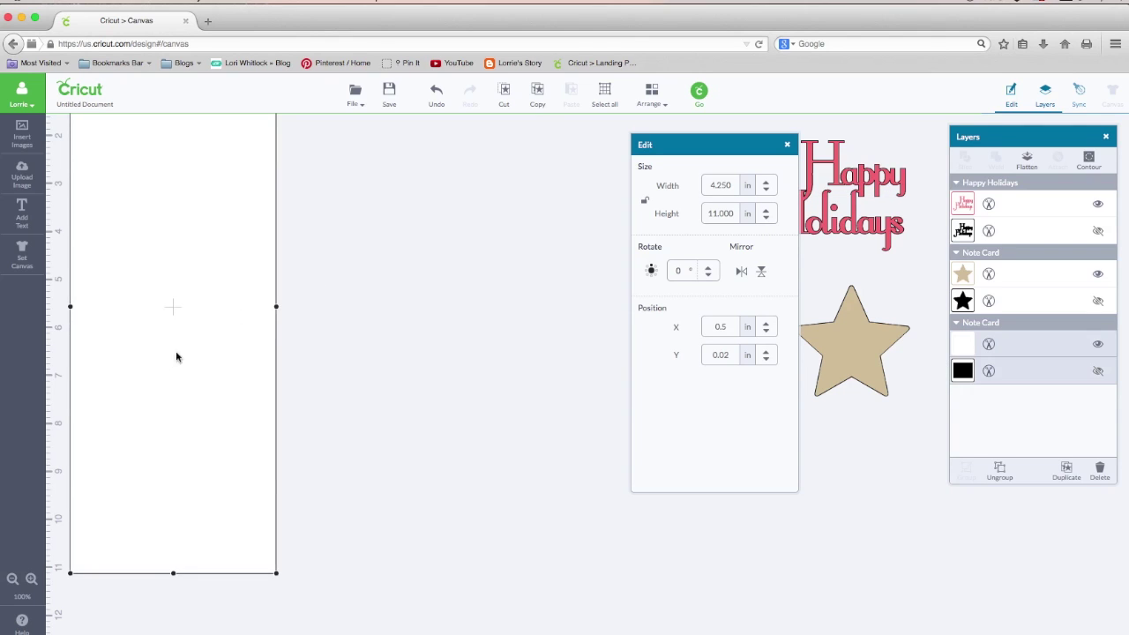
{"action": "left_click", "coordinate": [535, 98]}
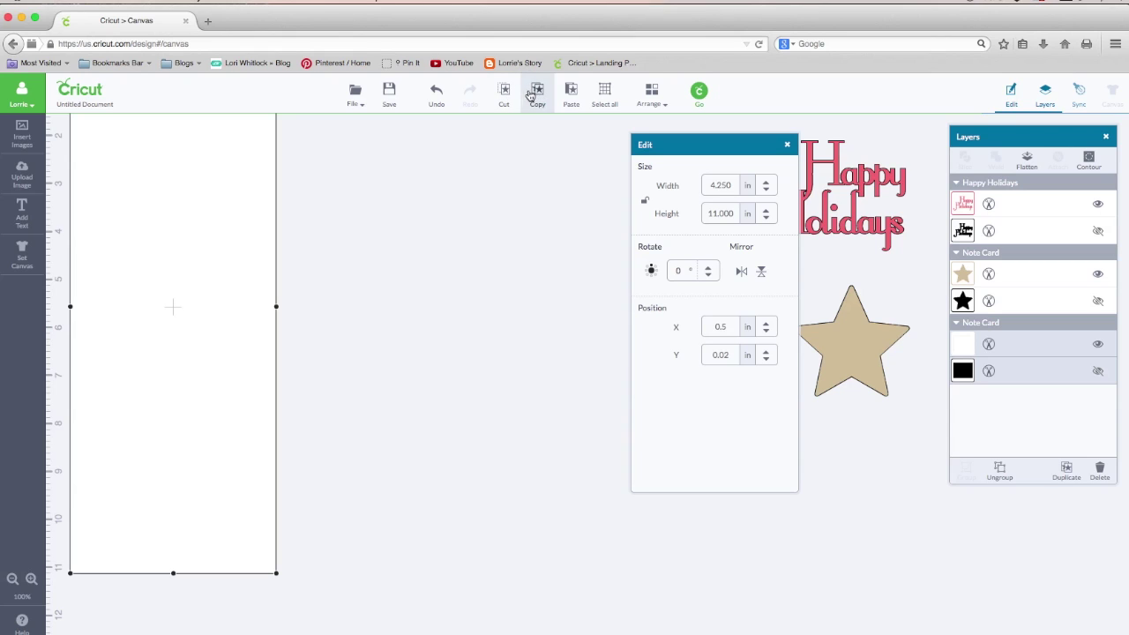
{"action": "left_click", "coordinate": [570, 92]}
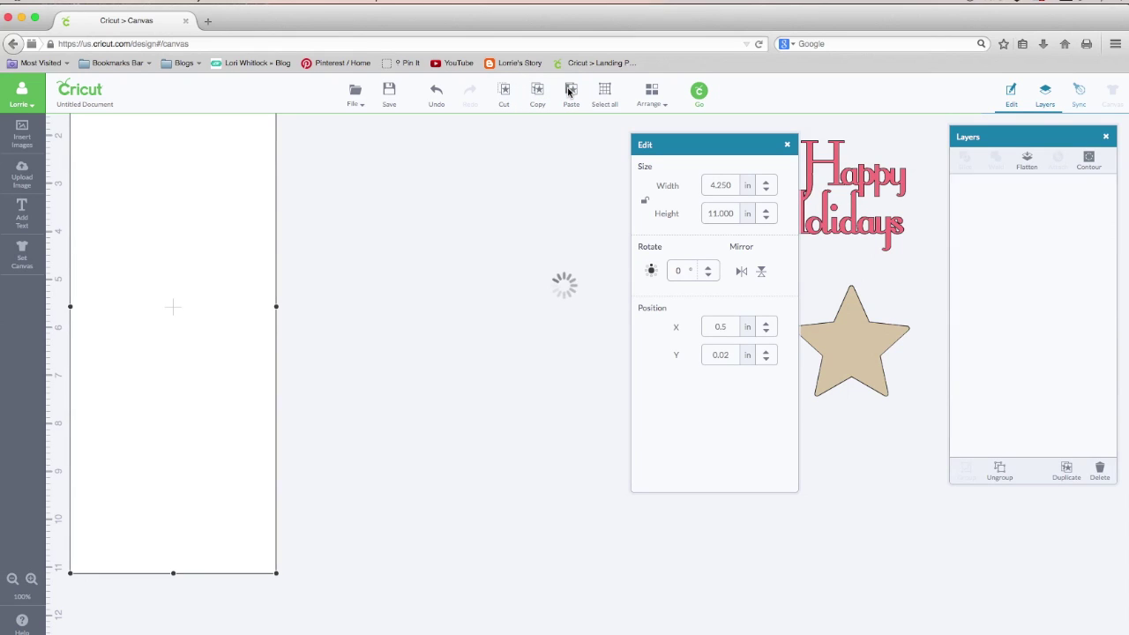
{"action": "left_click_drag", "start_coordinate": [189, 273], "coordinate": [473, 335]}
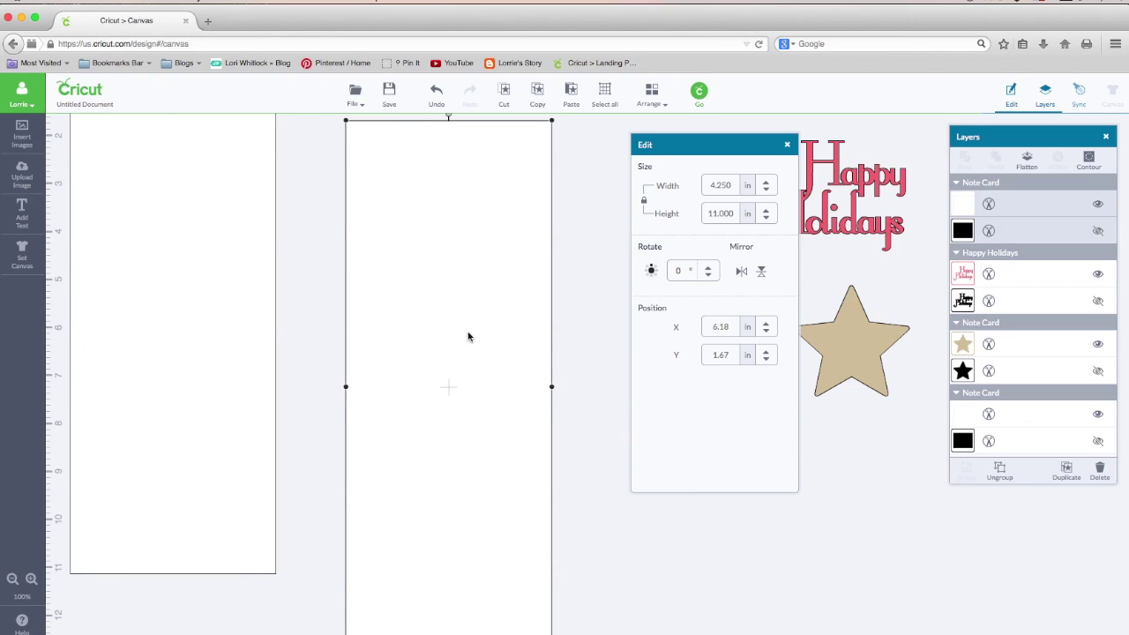
Resize the copy to 4 × 5.25 in with proportions unlocked
{"action": "left_click", "coordinate": [645, 203]}
{"action": "left_click_drag", "start_coordinate": [736, 185], "coordinate": [702, 183]}
{"action": "type", "text": "4."}
{"action": "left_click", "coordinate": [730, 213]}
{"action": "left_click", "coordinate": [695, 214]}
{"action": "left_click", "coordinate": [732, 213]}
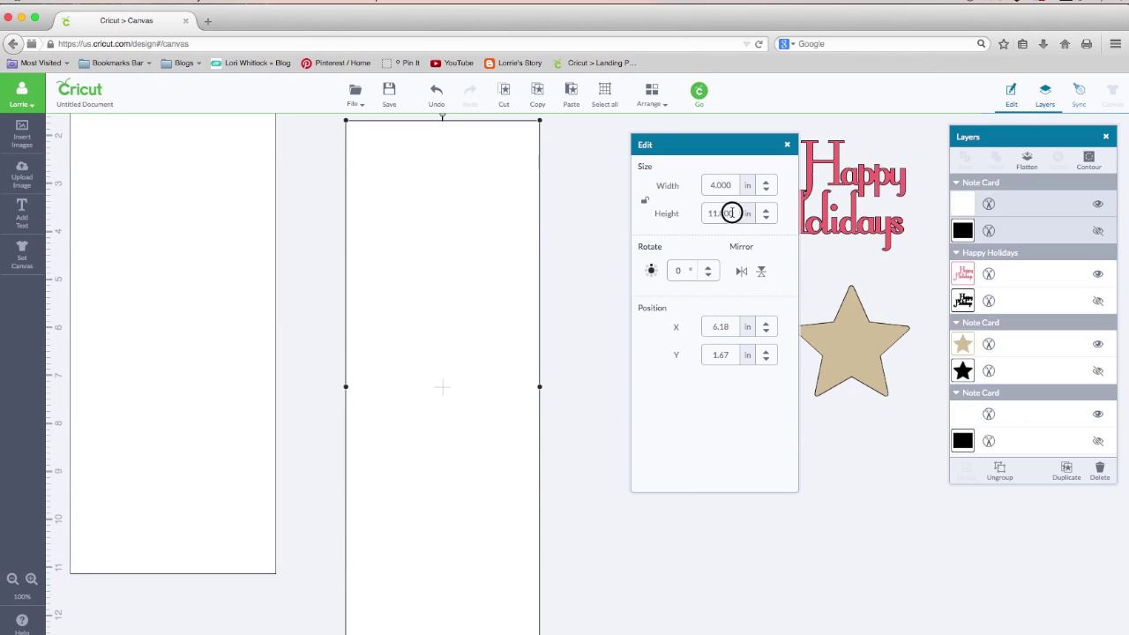
{"action": "left_click_drag", "start_coordinate": [732, 213], "coordinate": [697, 215]}
{"action": "type", "text": "5.25"}
{"action": "key", "text": "Return"}
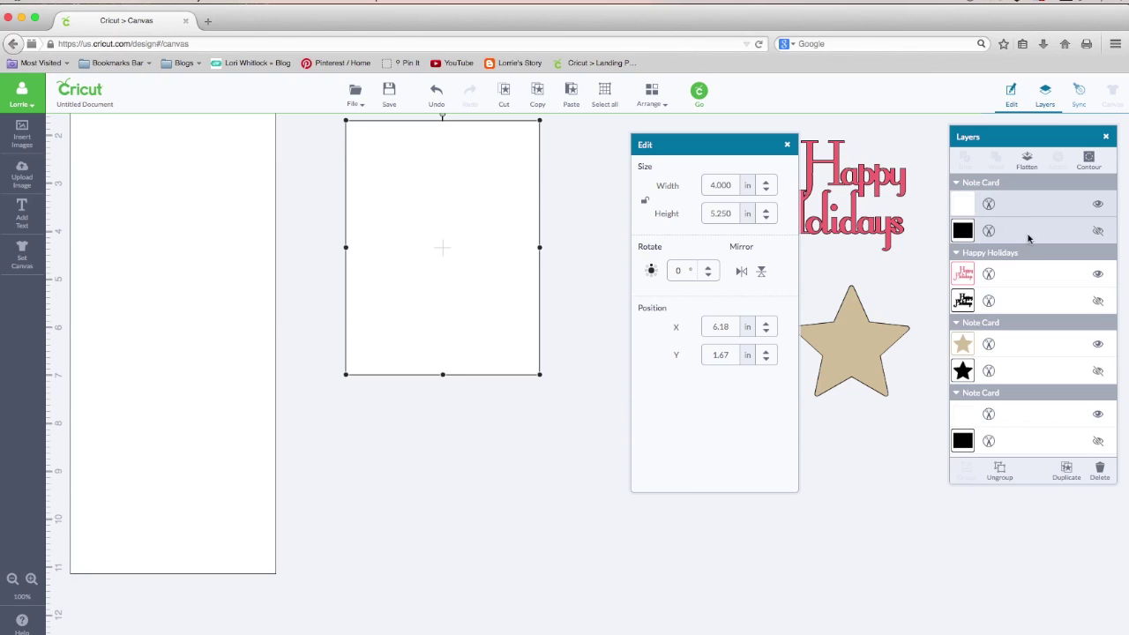
Colour the copy wine red and place it over the card's lower half
{"action": "left_click", "coordinate": [966, 206]}
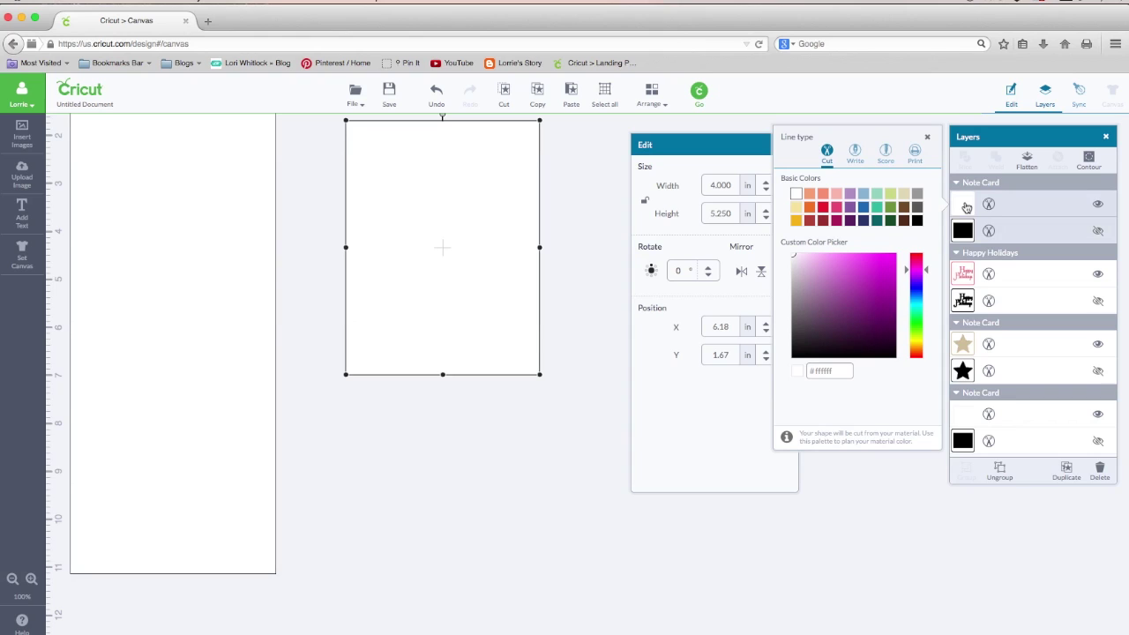
{"action": "left_click", "coordinate": [828, 222]}
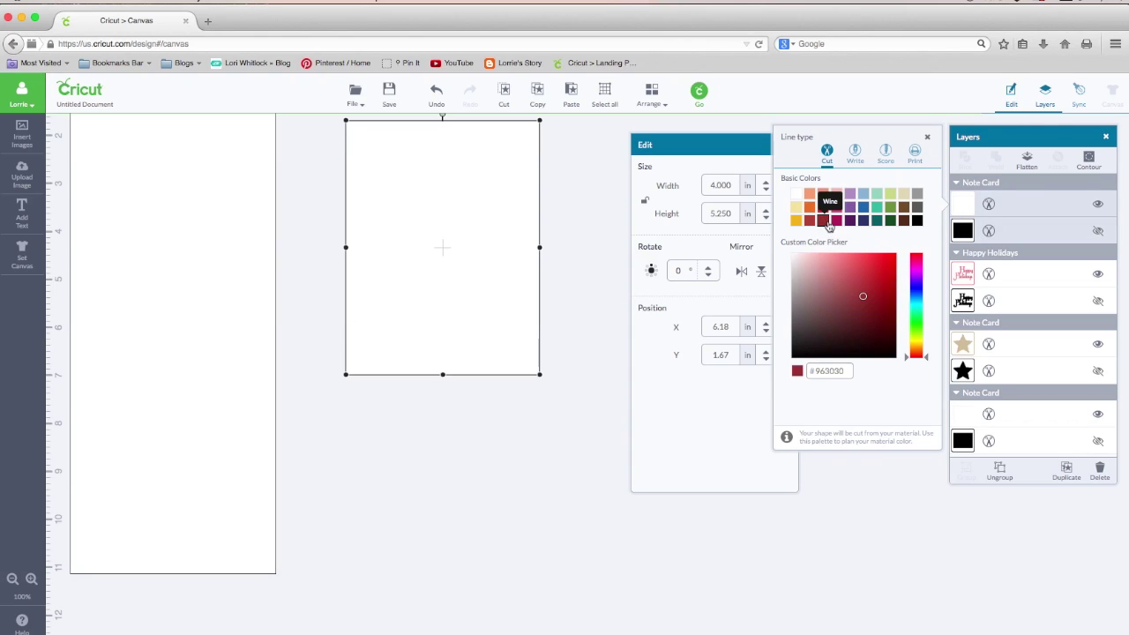
{"action": "left_click_drag", "start_coordinate": [497, 208], "coordinate": [225, 403]}
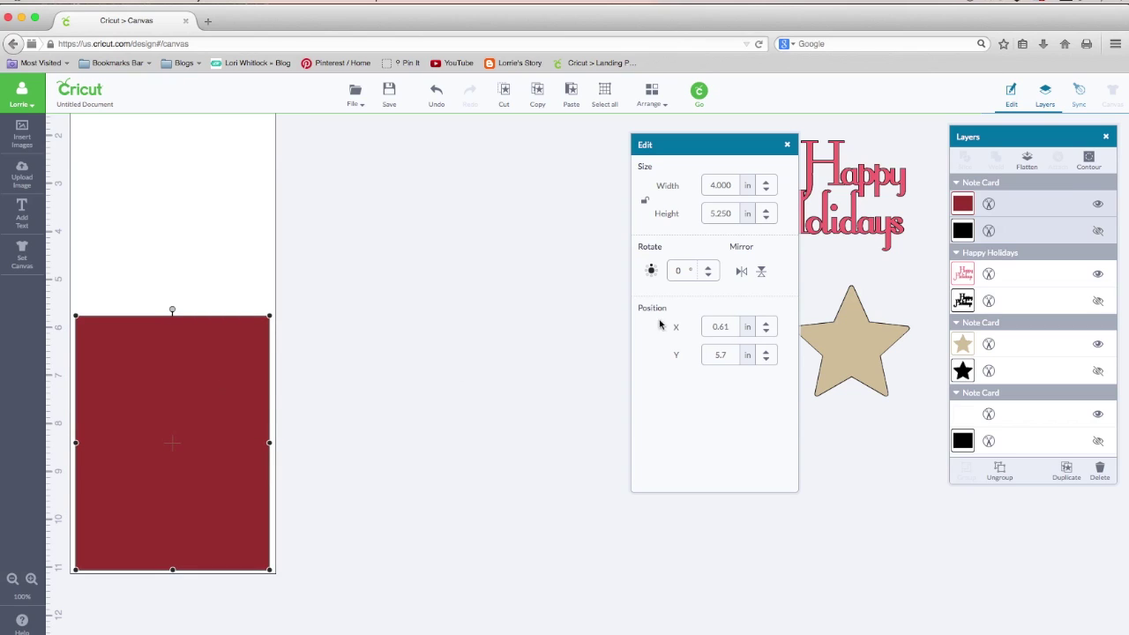
{"action": "left_click", "coordinate": [462, 320]}
Paste a copy of the red panel and resize it to 3.75 × 5 in
{"action": "left_click", "coordinate": [231, 377]}
{"action": "left_click", "coordinate": [569, 105]}
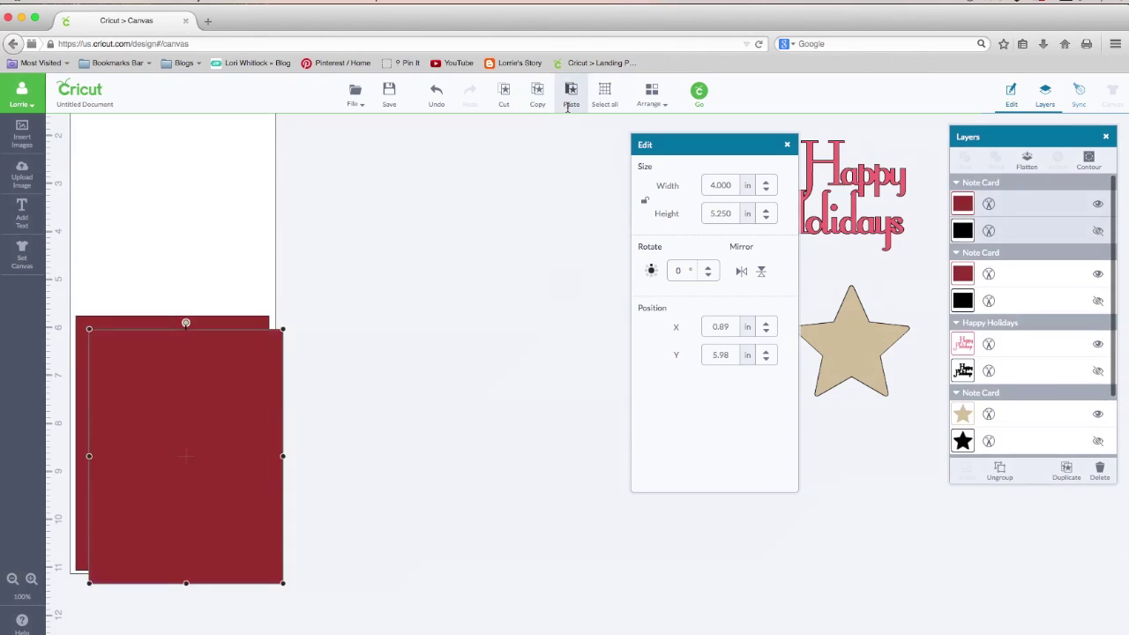
{"action": "left_click_drag", "start_coordinate": [280, 346], "coordinate": [566, 203]}
{"action": "left_click_drag", "start_coordinate": [728, 186], "coordinate": [713, 185]}
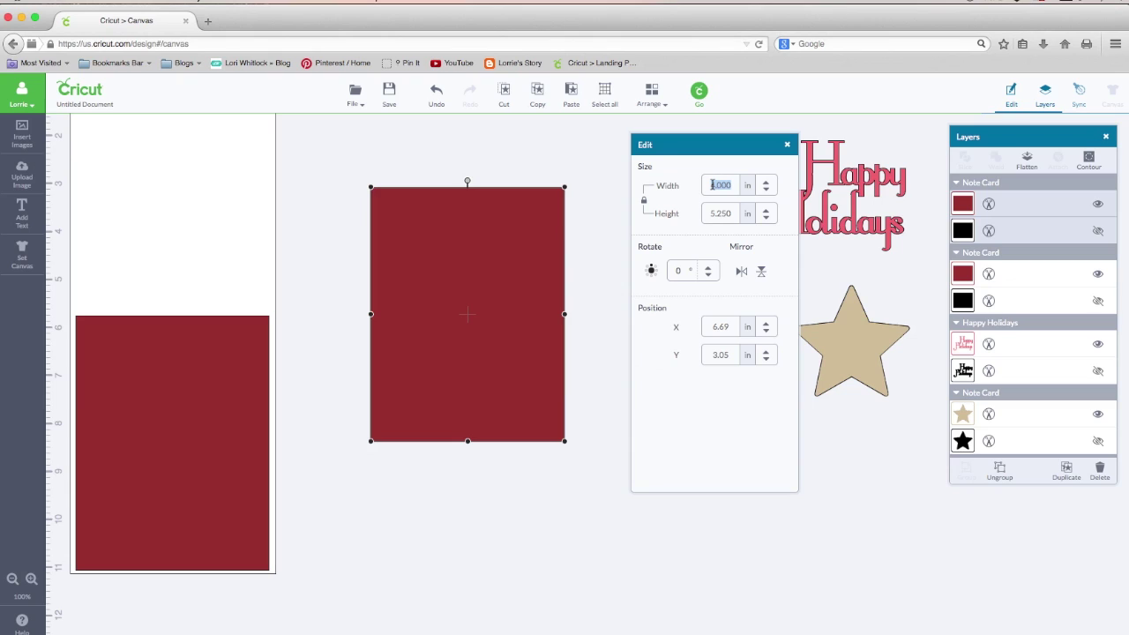
{"action": "type", "text": "5.75"}
{"action": "left_click", "coordinate": [645, 201]}
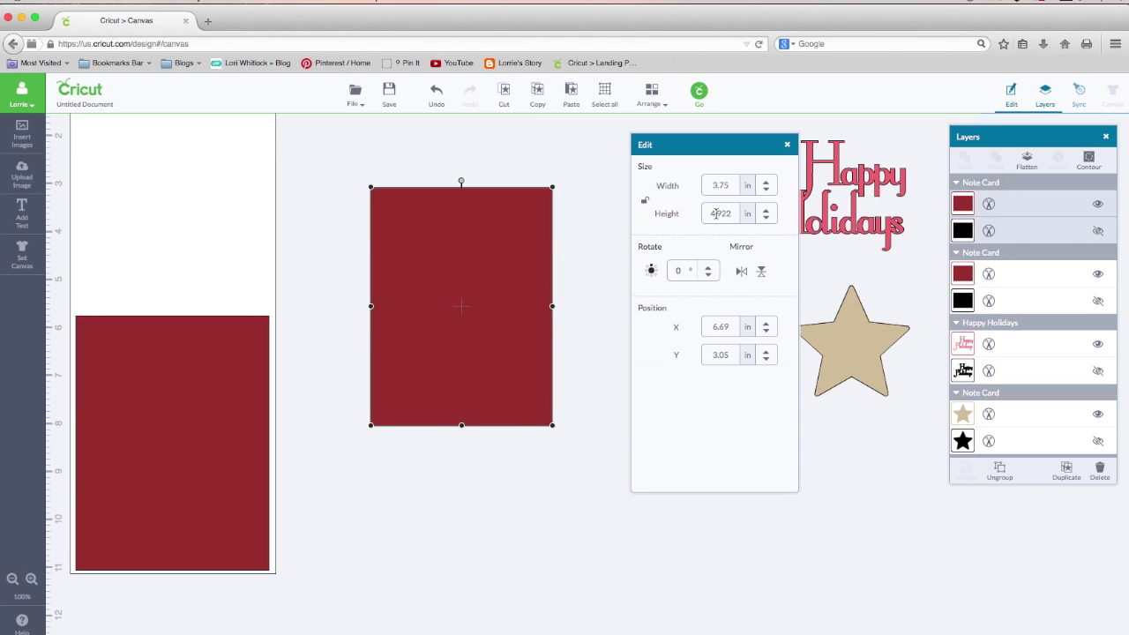
{"action": "left_click", "coordinate": [715, 213]}
{"action": "type", "text": "5.000"}
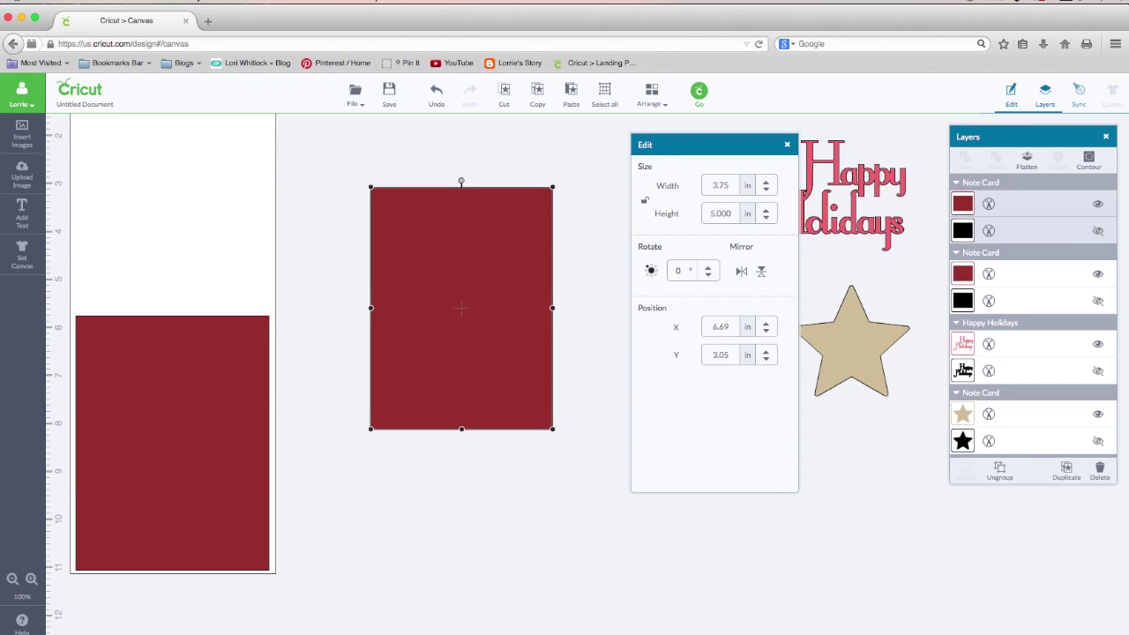
Colour the copy apple green and place it on top of the red panel
{"action": "left_click", "coordinate": [962, 204]}
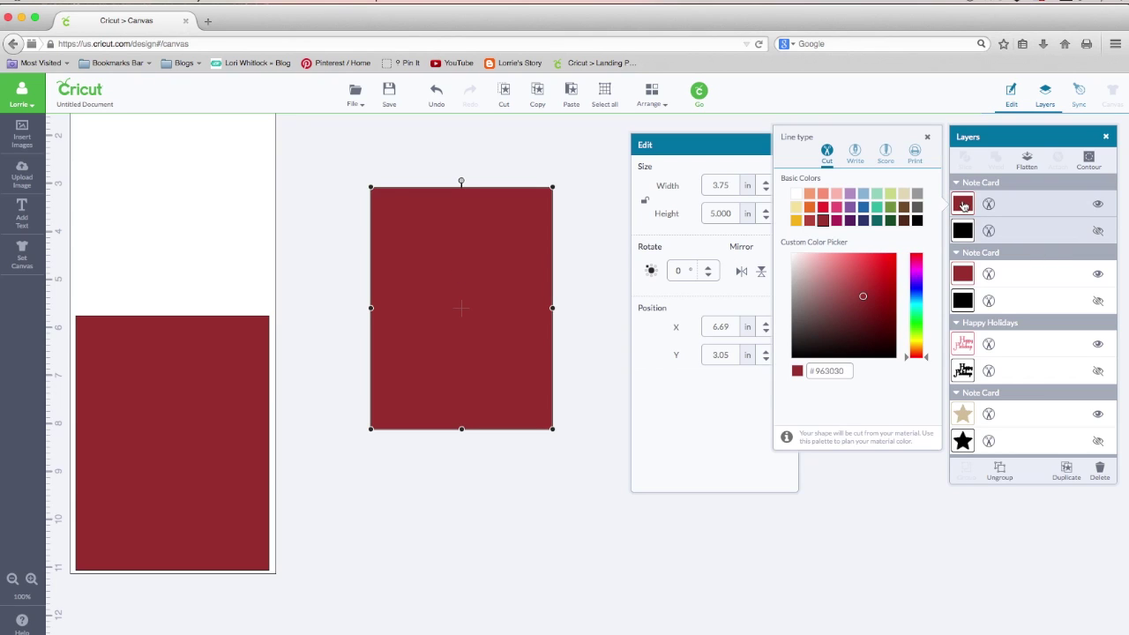
{"action": "left_click", "coordinate": [892, 211]}
{"action": "left_click_drag", "start_coordinate": [499, 302], "coordinate": [195, 421]}
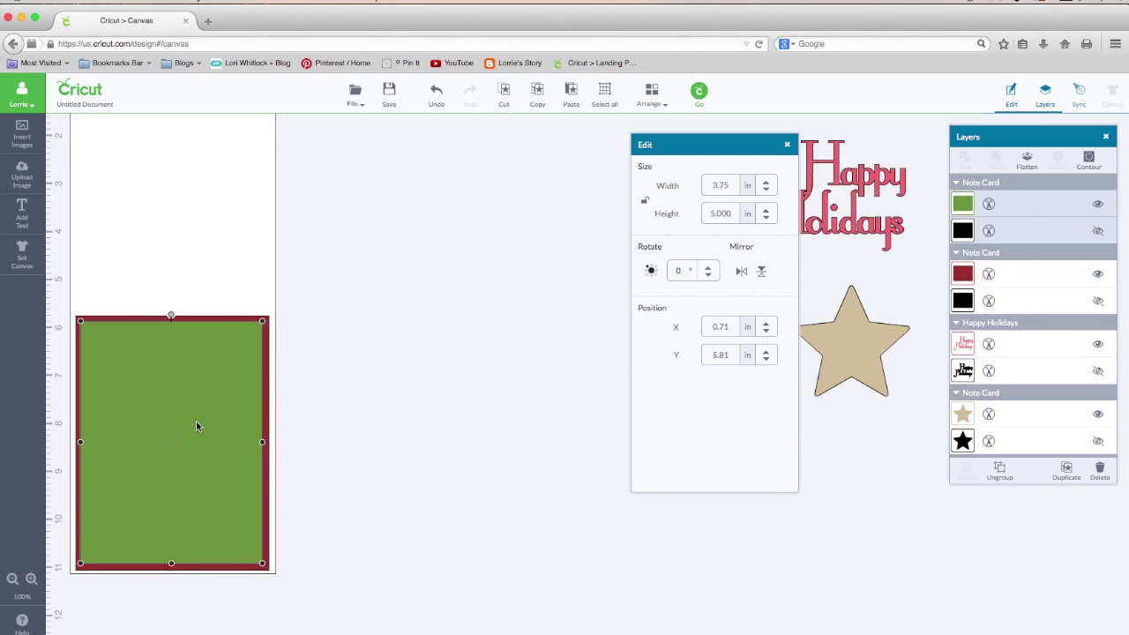
Paste a copy of the green panel to the right of the card and colour it white
{"action": "left_click", "coordinate": [539, 99]}
{"action": "key", "text": "super+v"}
{"action": "left_click_drag", "start_coordinate": [265, 426], "coordinate": [526, 322]}
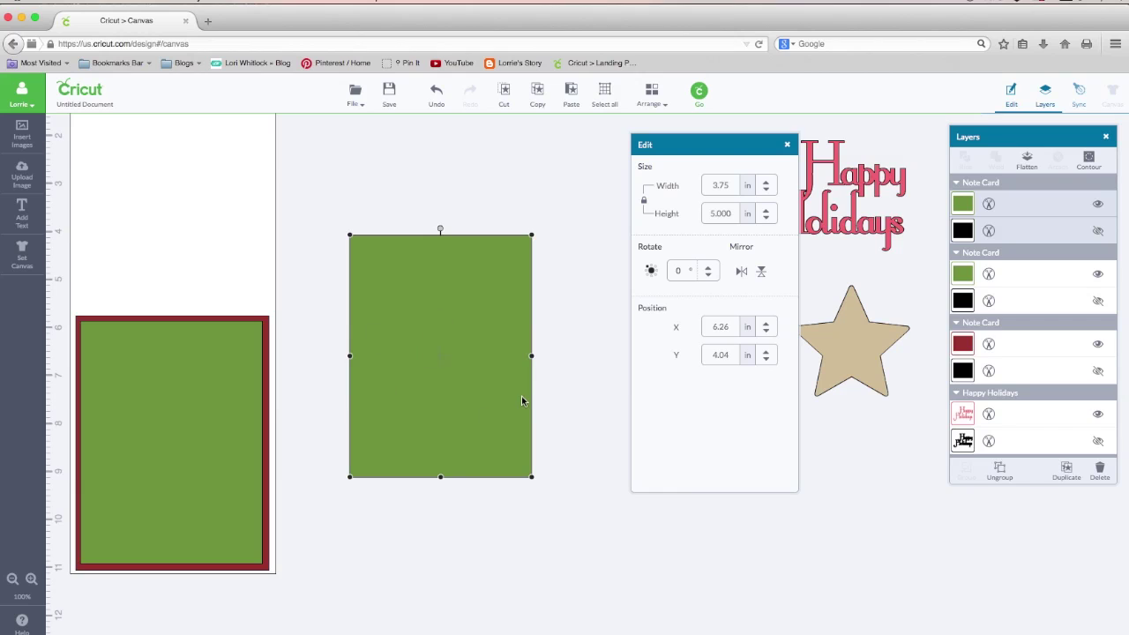
{"action": "left_click", "coordinate": [963, 204]}
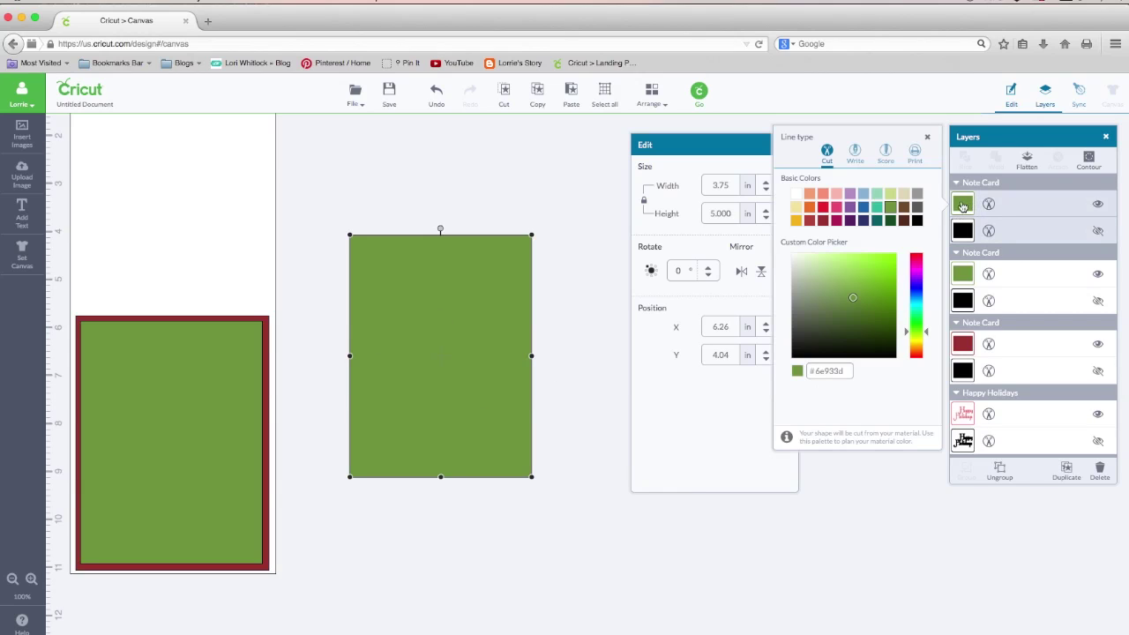
{"action": "left_click", "coordinate": [797, 193]}
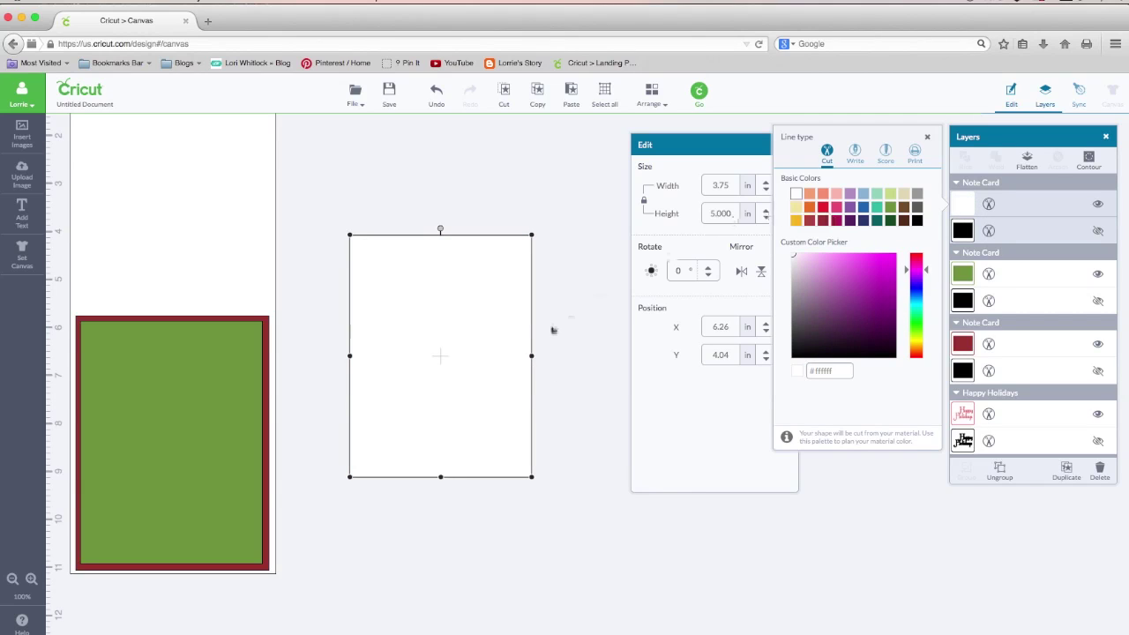
{"action": "left_click", "coordinate": [490, 335]}
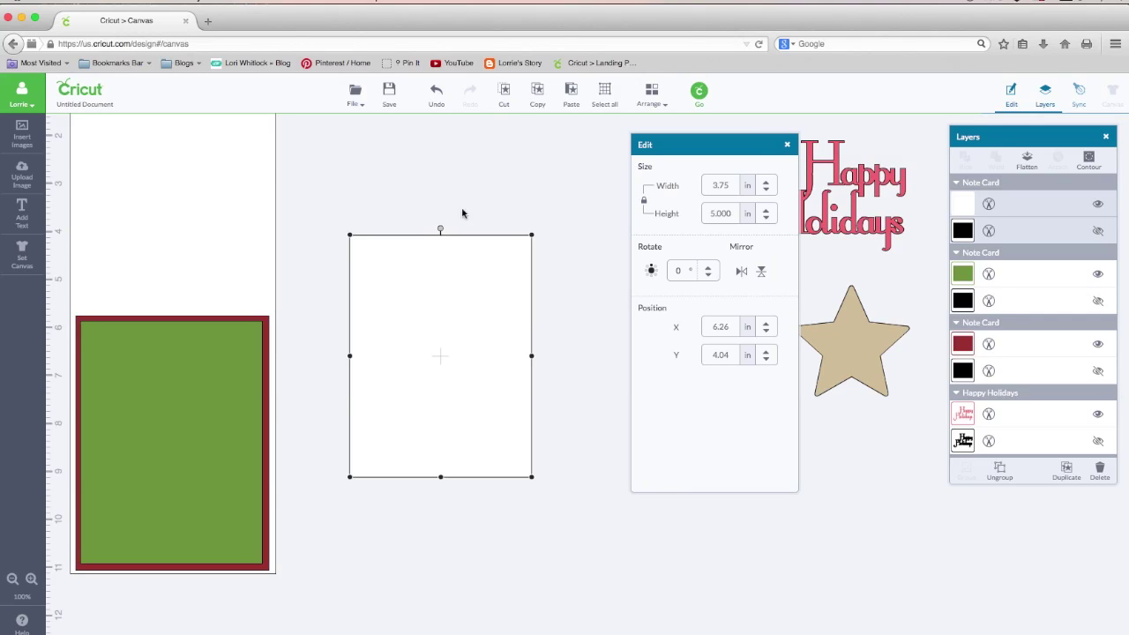
{"action": "left_click", "coordinate": [537, 92]}
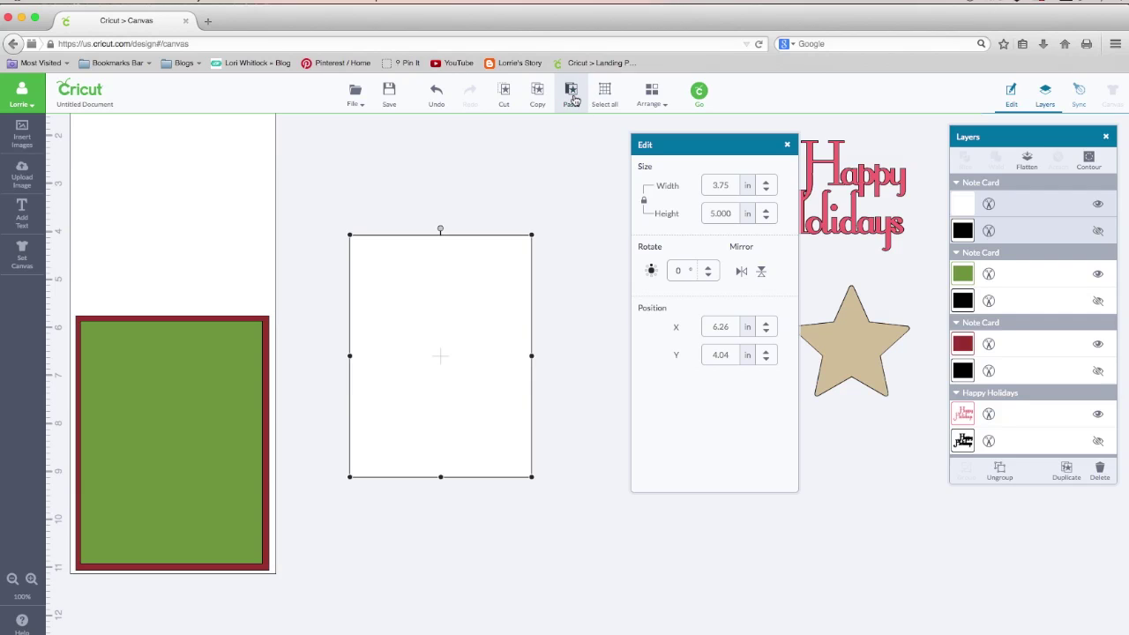
Paste a copy of the white panel and squash it into a thin strip
{"action": "left_click", "coordinate": [572, 95]}
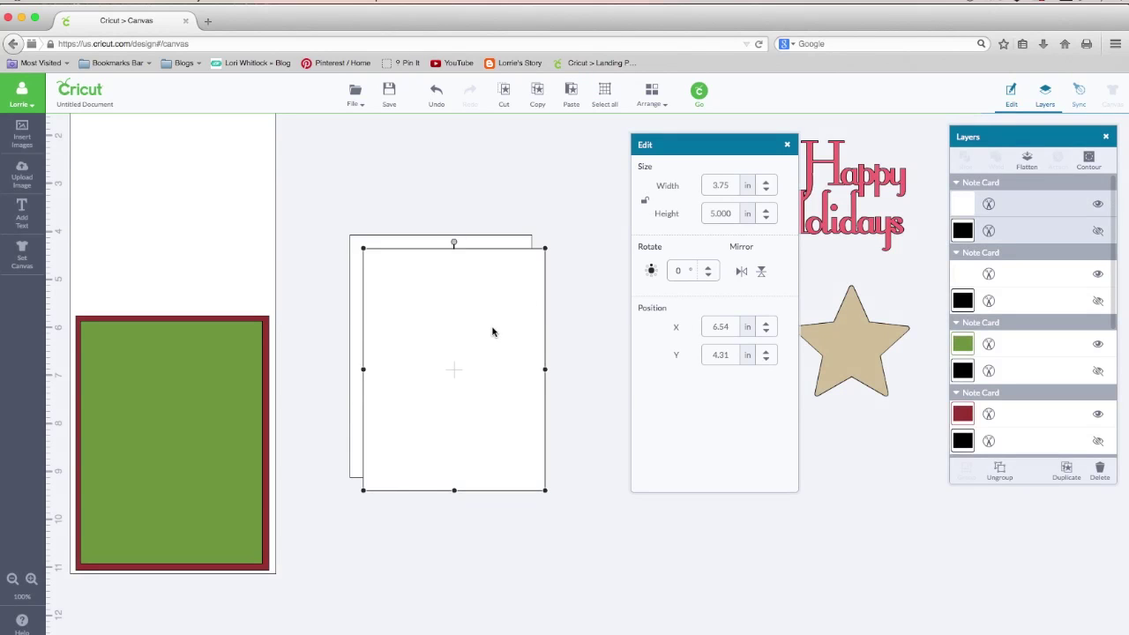
{"action": "left_click_drag", "start_coordinate": [492, 331], "coordinate": [530, 377]}
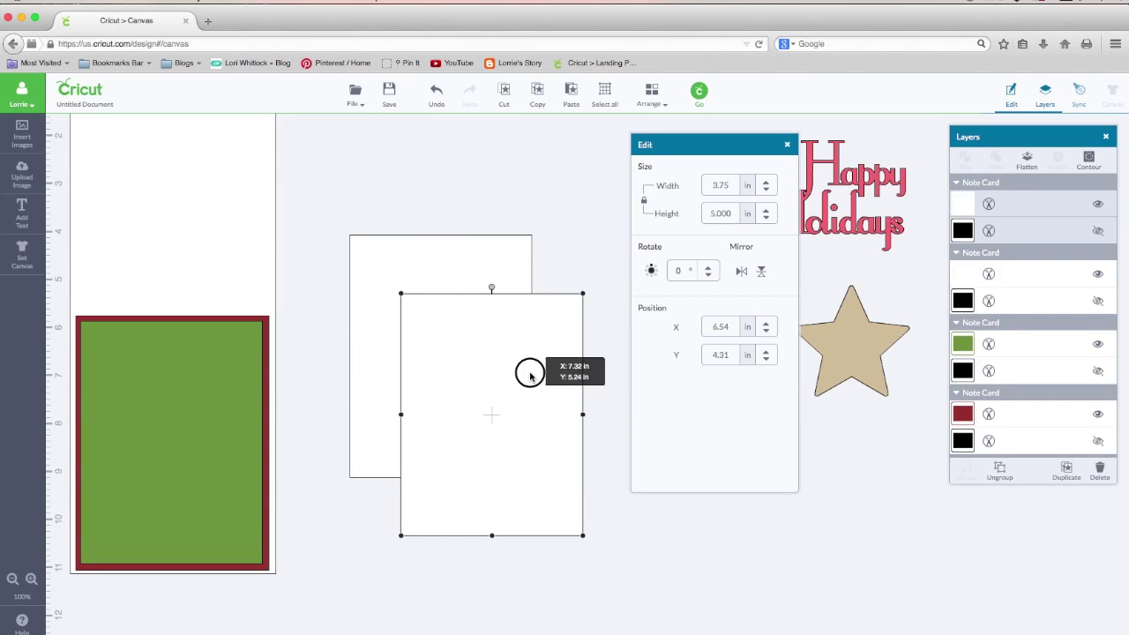
{"action": "left_click_drag", "start_coordinate": [530, 376], "coordinate": [530, 377]}
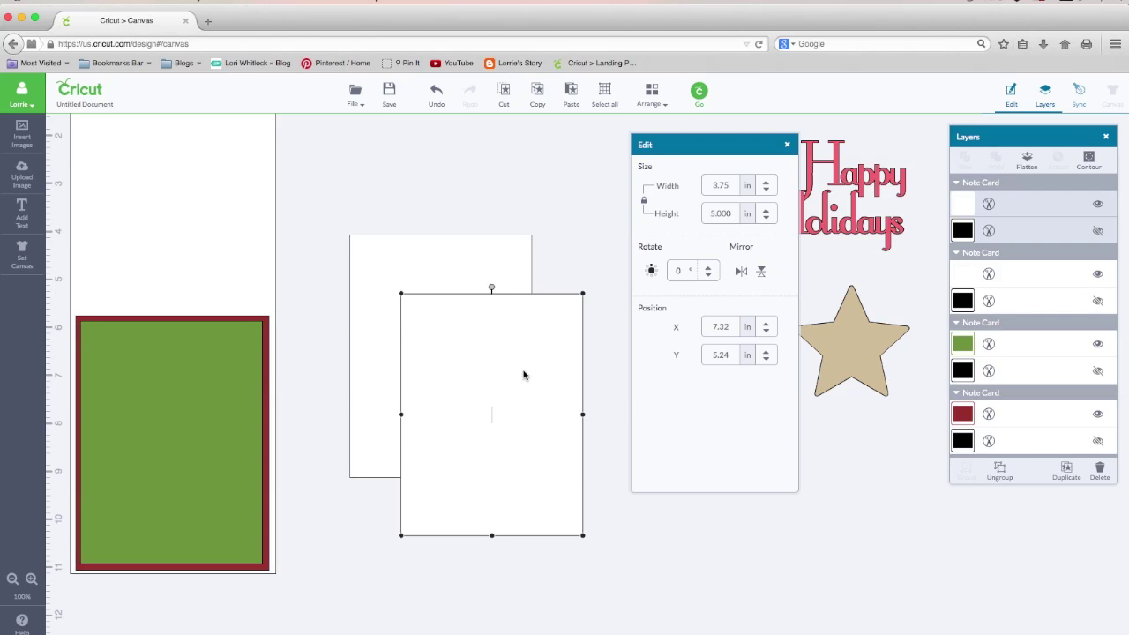
{"action": "scroll", "coordinate": [524, 378], "scroll_direction": "up", "scroll_amount": 3}
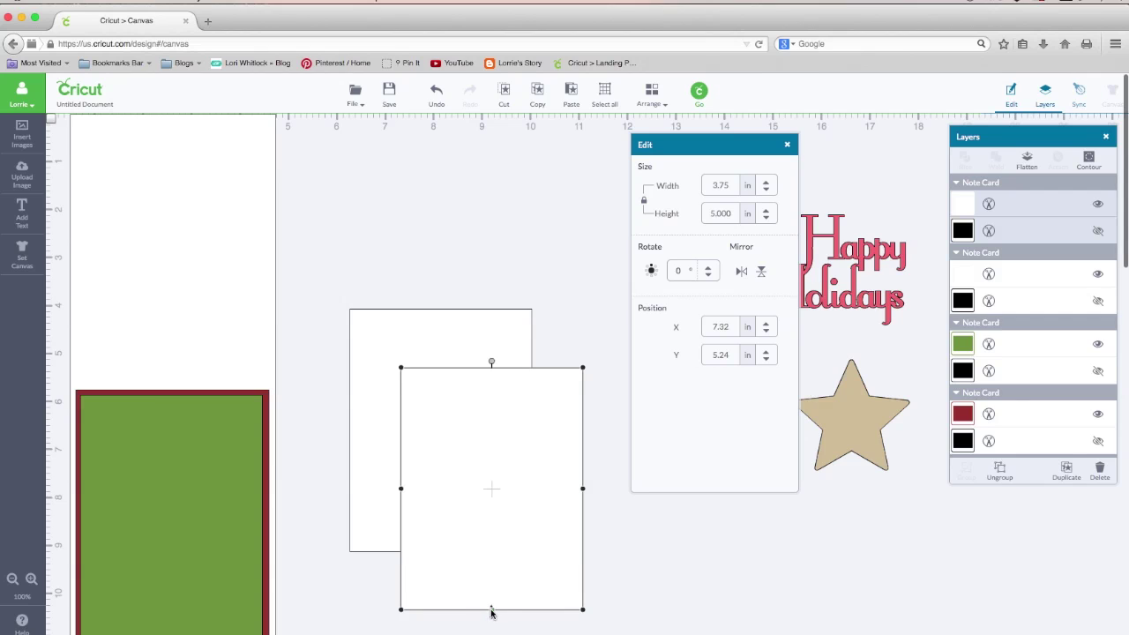
{"action": "left_click_drag", "start_coordinate": [491, 610], "coordinate": [491, 381]}
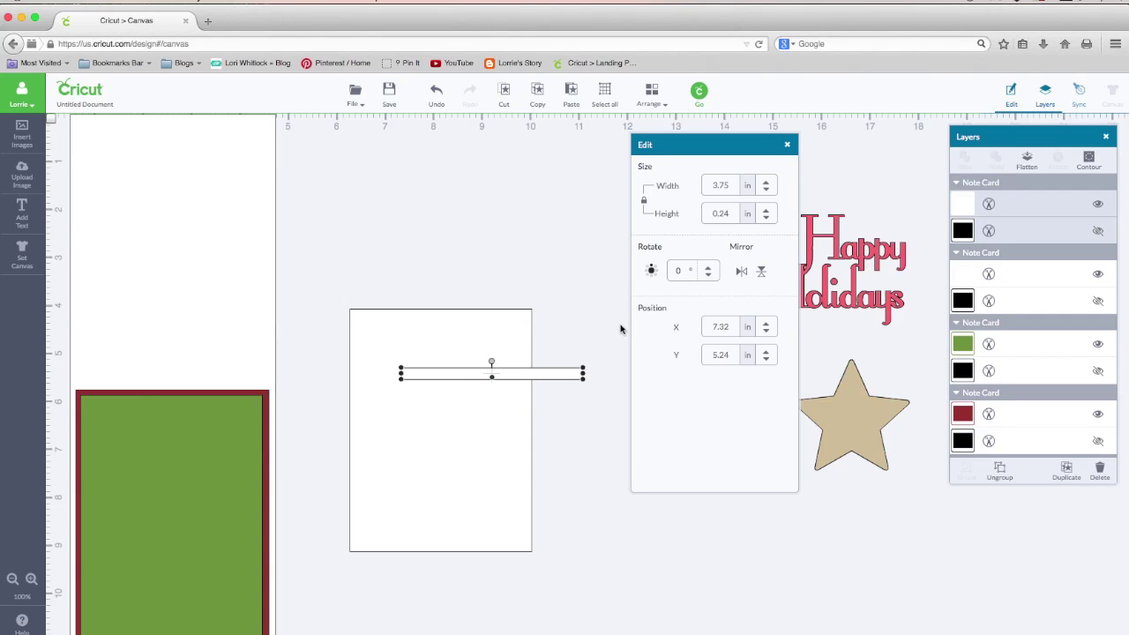
{"action": "double_click", "coordinate": [707, 213]}
{"action": "key", "text": "BackSpace"}
{"action": "key", "text": "Return"}
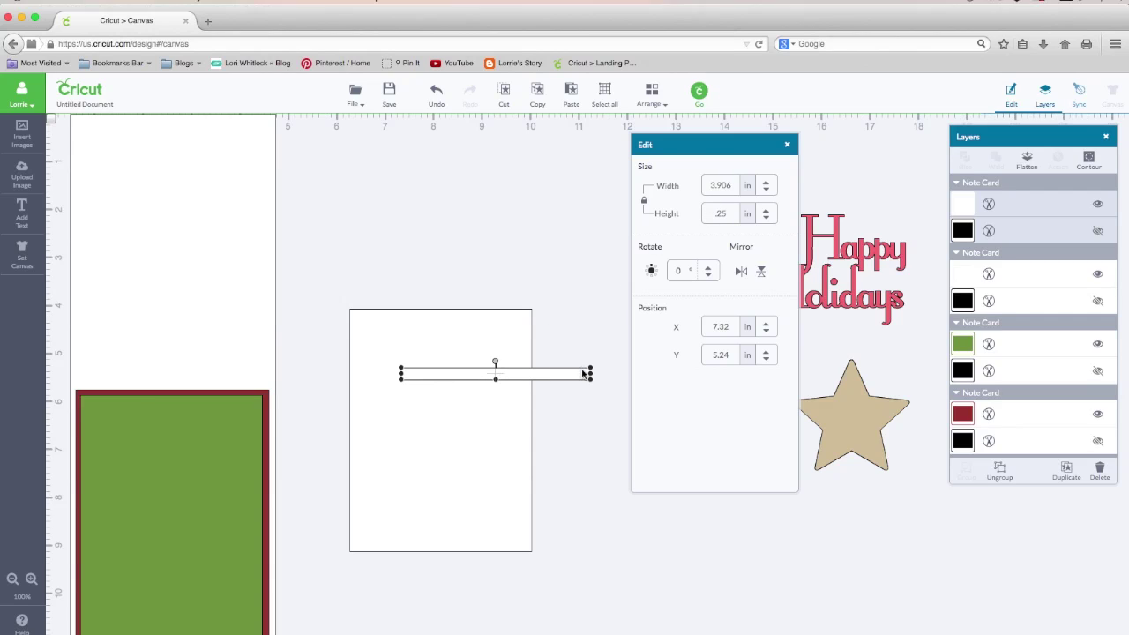
Move the thin strip to the top centre of the white card
{"action": "left_click", "coordinate": [565, 376]}
{"action": "left_click_drag", "start_coordinate": [565, 376], "coordinate": [398, 339]}
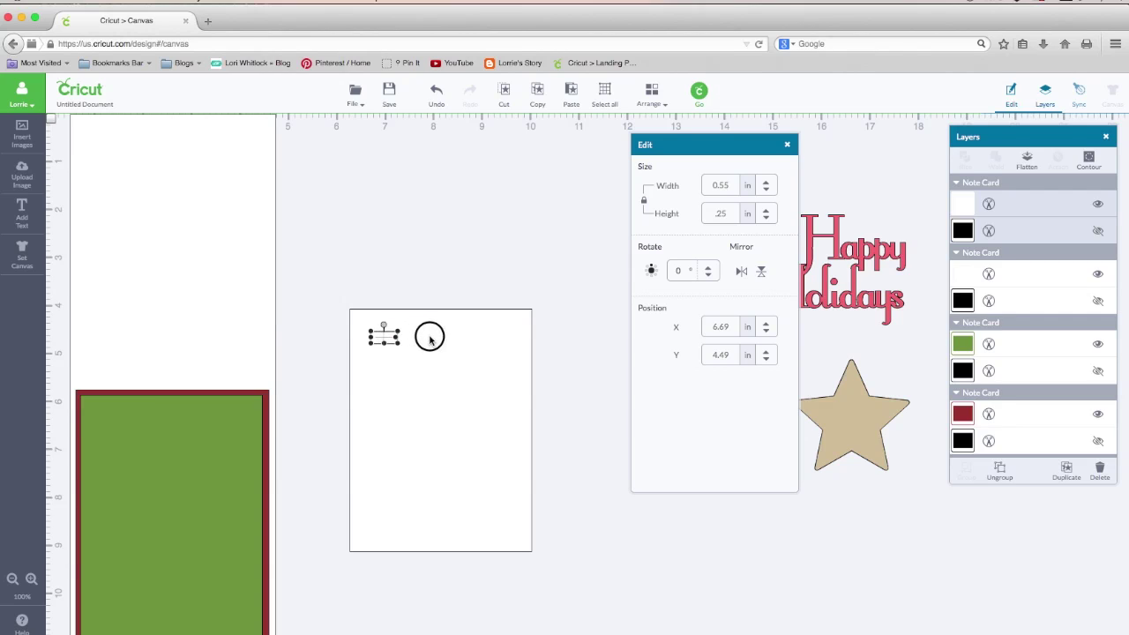
{"action": "left_click", "coordinate": [457, 251]}
{"action": "left_click_drag", "start_coordinate": [391, 338], "coordinate": [449, 338]}
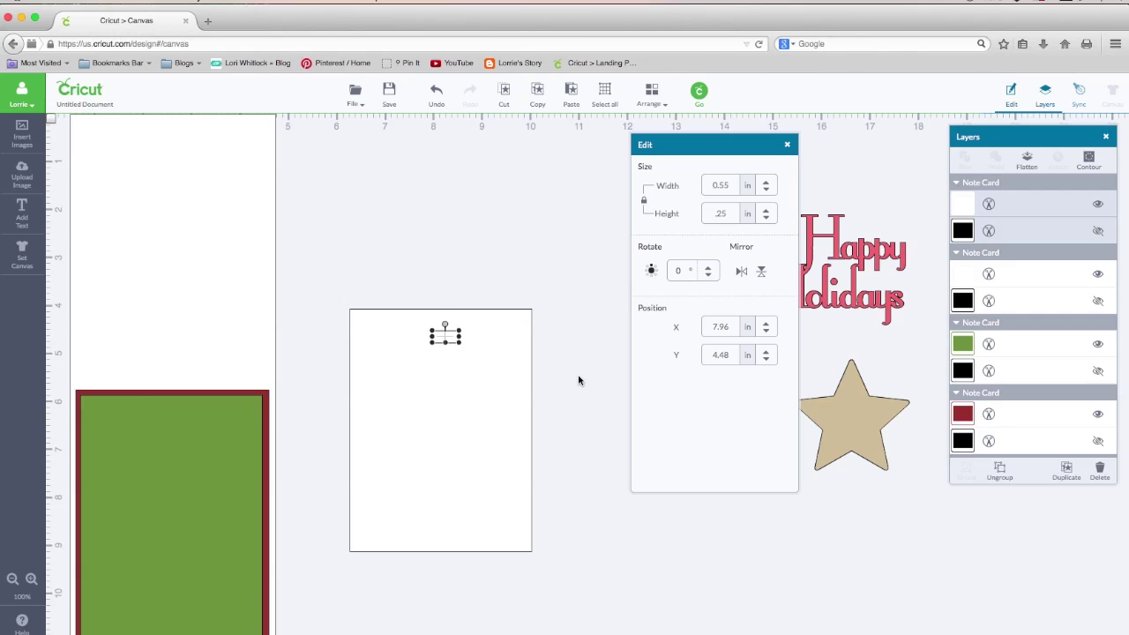
{"action": "left_click", "coordinate": [577, 379]}
{"action": "left_click", "coordinate": [447, 339]}
Set the strip to 0.75 × 0.25 in with proportions unlocked
{"action": "left_click_drag", "start_coordinate": [734, 184], "coordinate": [700, 185]}
{"action": "type", "text": ".7"}
{"action": "left_click", "coordinate": [643, 201]}
{"action": "left_click_drag", "start_coordinate": [732, 212], "coordinate": [702, 212]}
{"action": "key", "text": "BackSpace"}
{"action": "key", "text": "Return"}
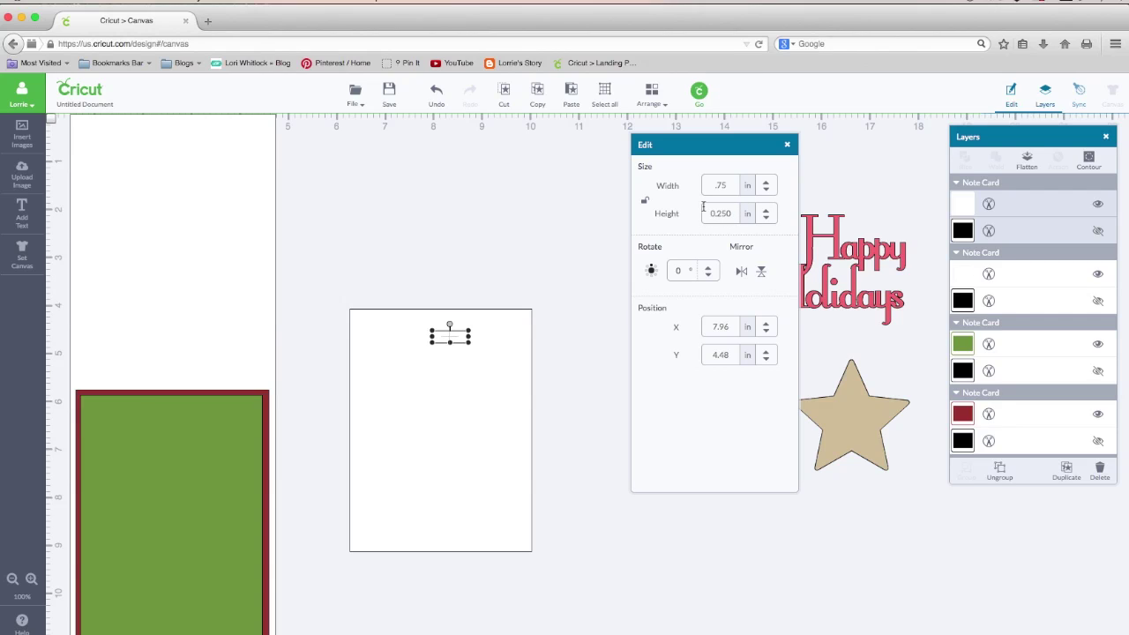
{"action": "left_click", "coordinate": [574, 341]}
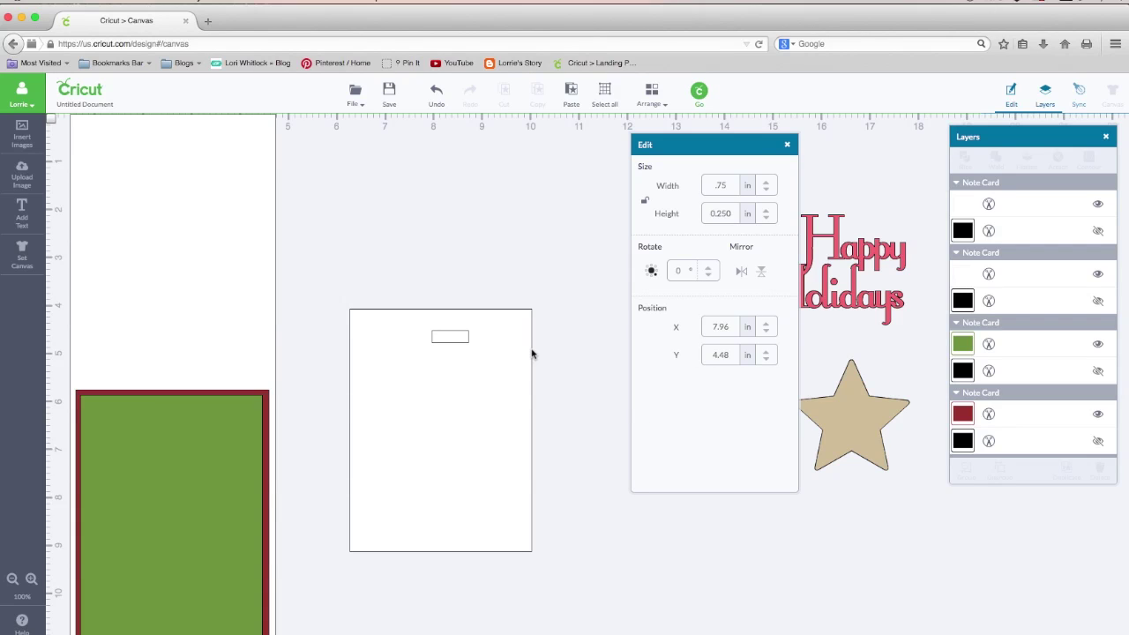
Move the white card up to the top of the canvas
{"action": "left_click_drag", "start_coordinate": [505, 359], "coordinate": [497, 187]}
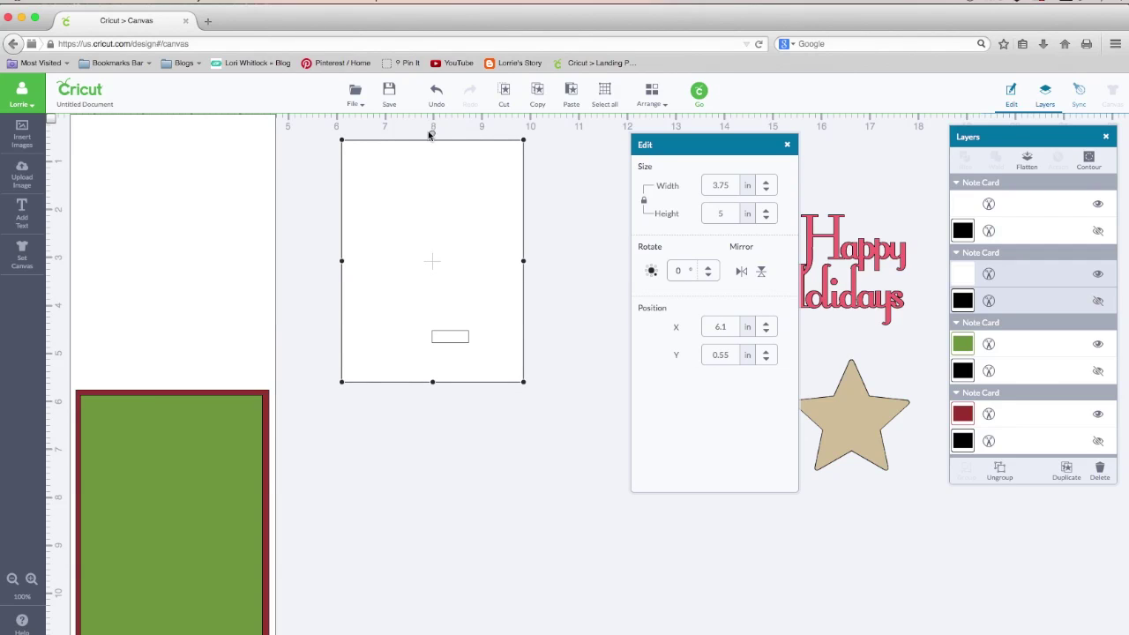
{"action": "mouse_move", "coordinate": [439, 155]}
{"action": "left_mouse_down"}
{"action": "mouse_move", "coordinate": [443, 143]}
{"action": "mouse_move", "coordinate": [443, 158]}
{"action": "left_mouse_up"}
{"action": "left_click", "coordinate": [586, 405]}
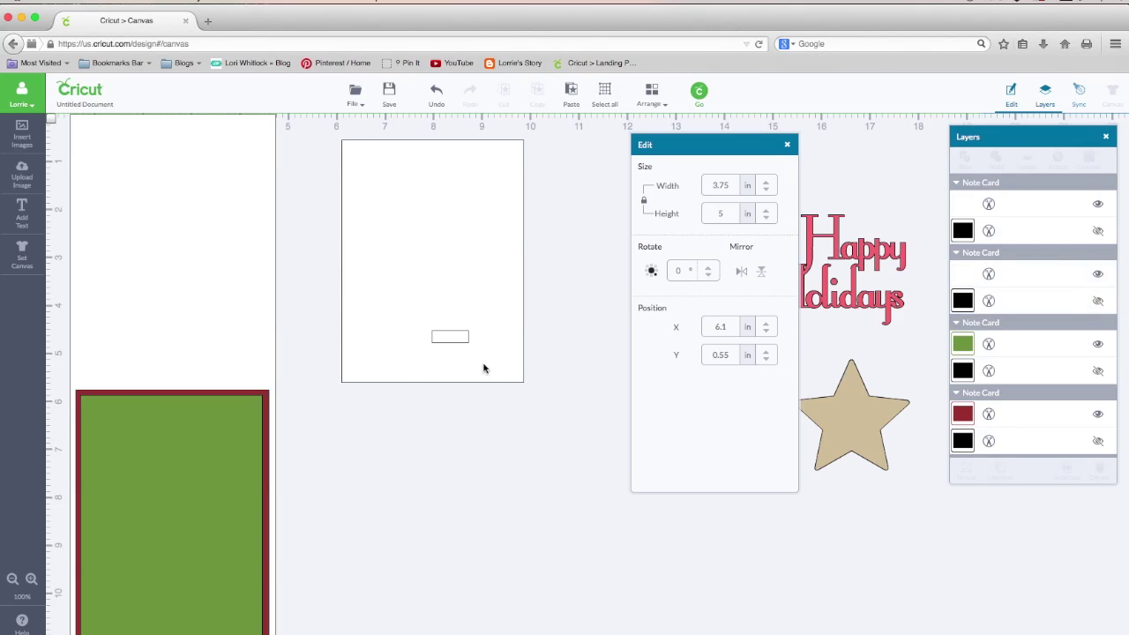
Place the small rectangle near the card's top centre at X 7.62, Y 1.44 and select both shapes
{"action": "left_click", "coordinate": [451, 336]}
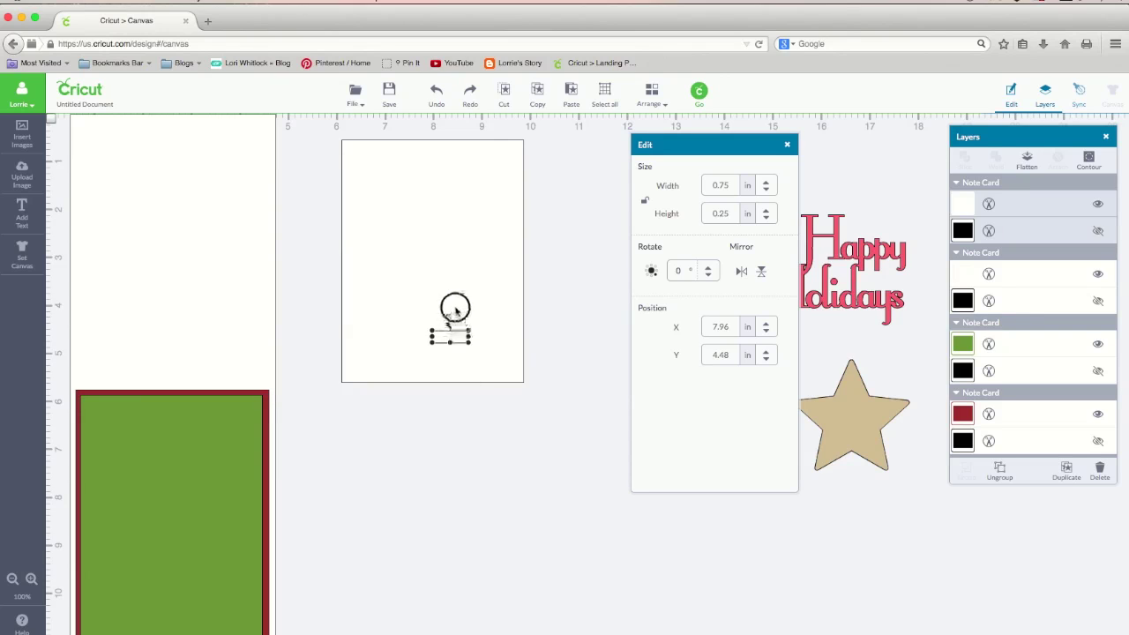
{"action": "left_click_drag", "start_coordinate": [450, 332], "coordinate": [437, 195]}
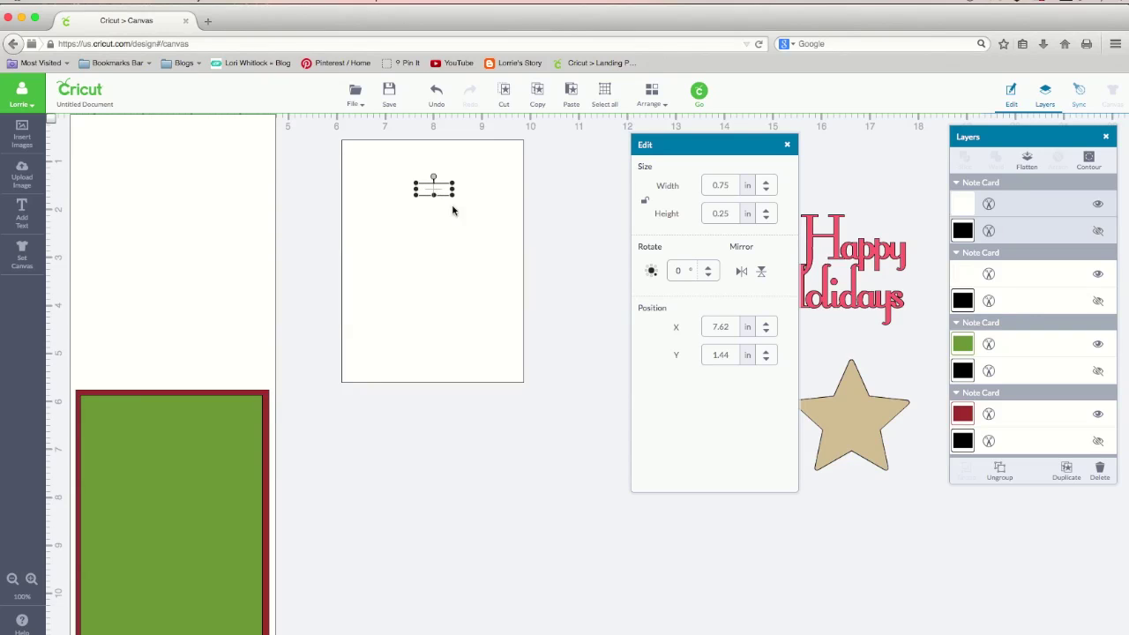
{"action": "left_click", "coordinate": [473, 234], "text": "shift"}
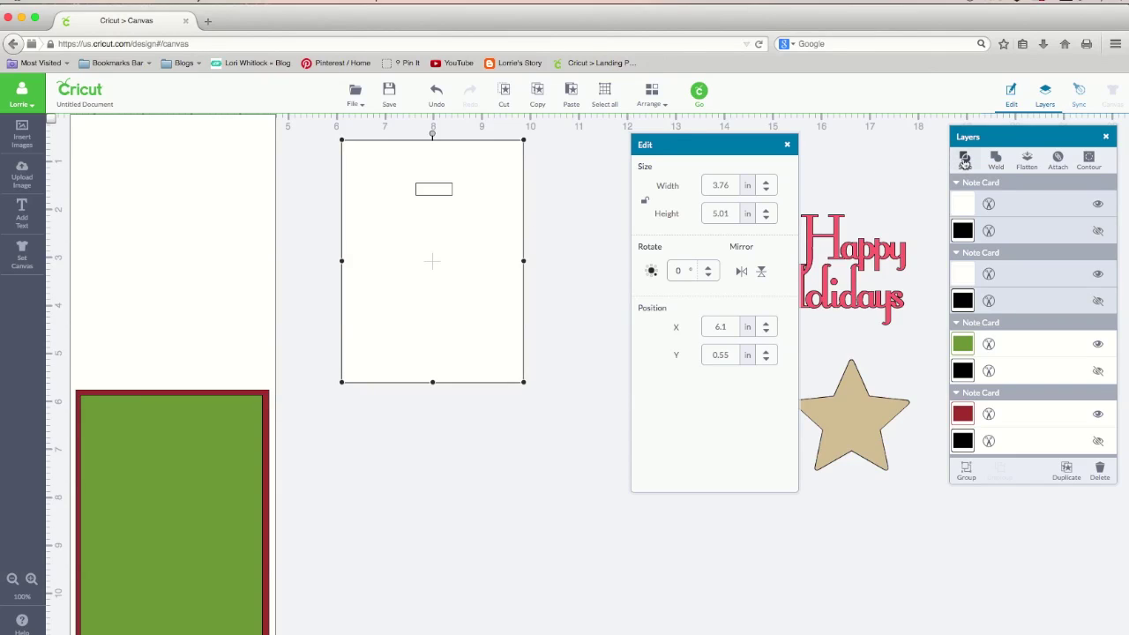
{"action": "right_click", "coordinate": [450, 249]}
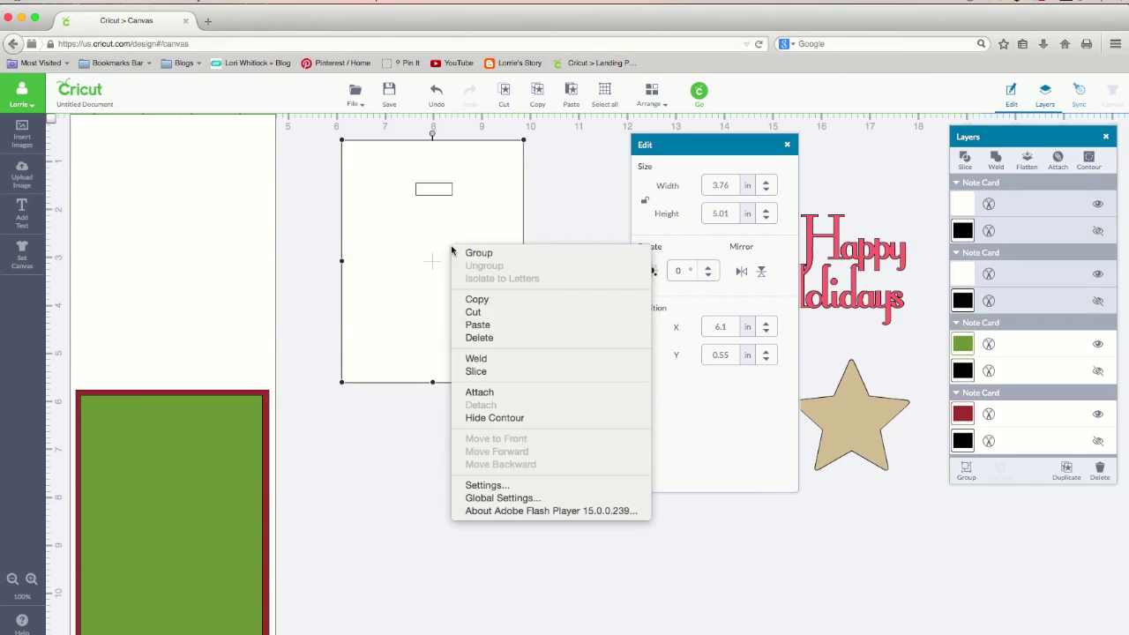
Slice the first slot out of the card and move the leftover rectangle just below it
{"action": "left_click", "coordinate": [473, 374]}
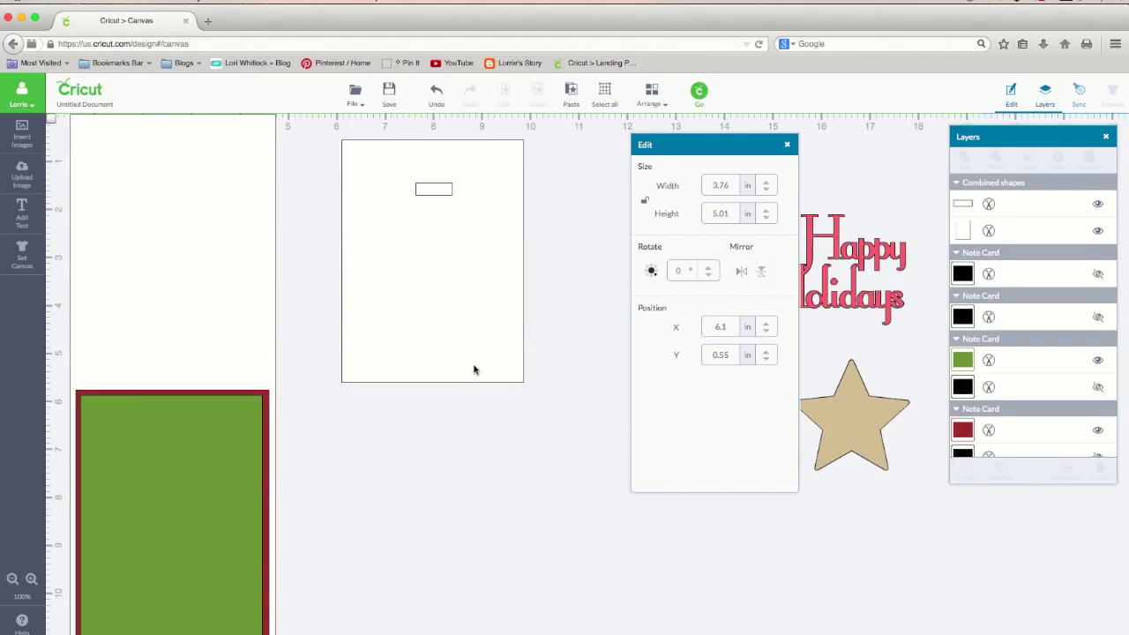
{"action": "left_click_drag", "start_coordinate": [436, 194], "coordinate": [437, 218]}
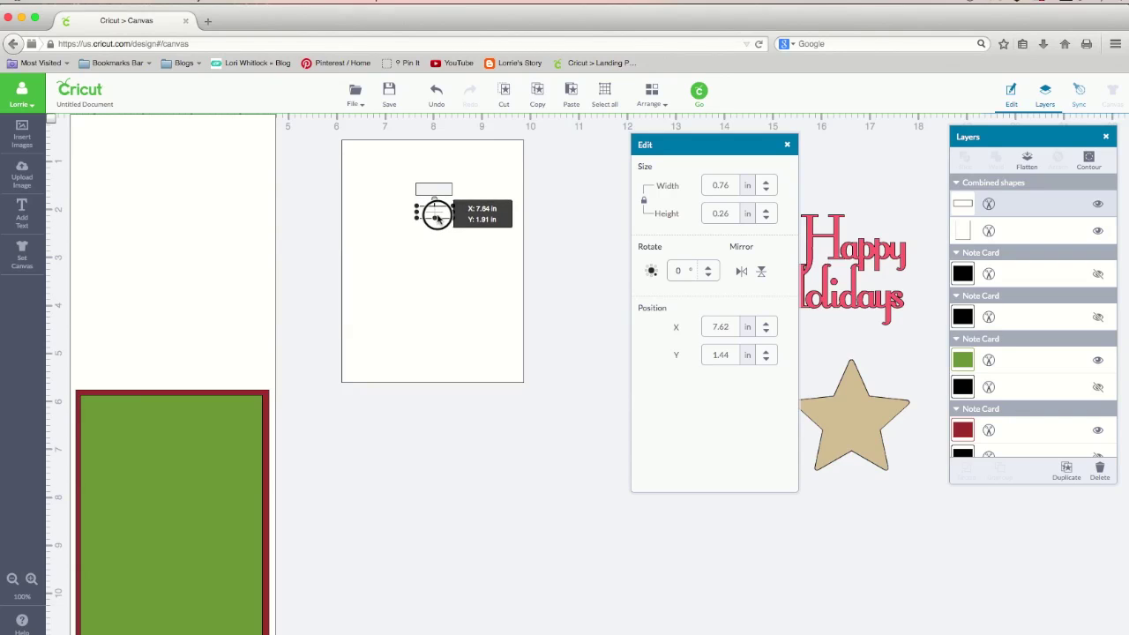
{"action": "left_click_drag", "start_coordinate": [437, 218], "coordinate": [437, 218]}
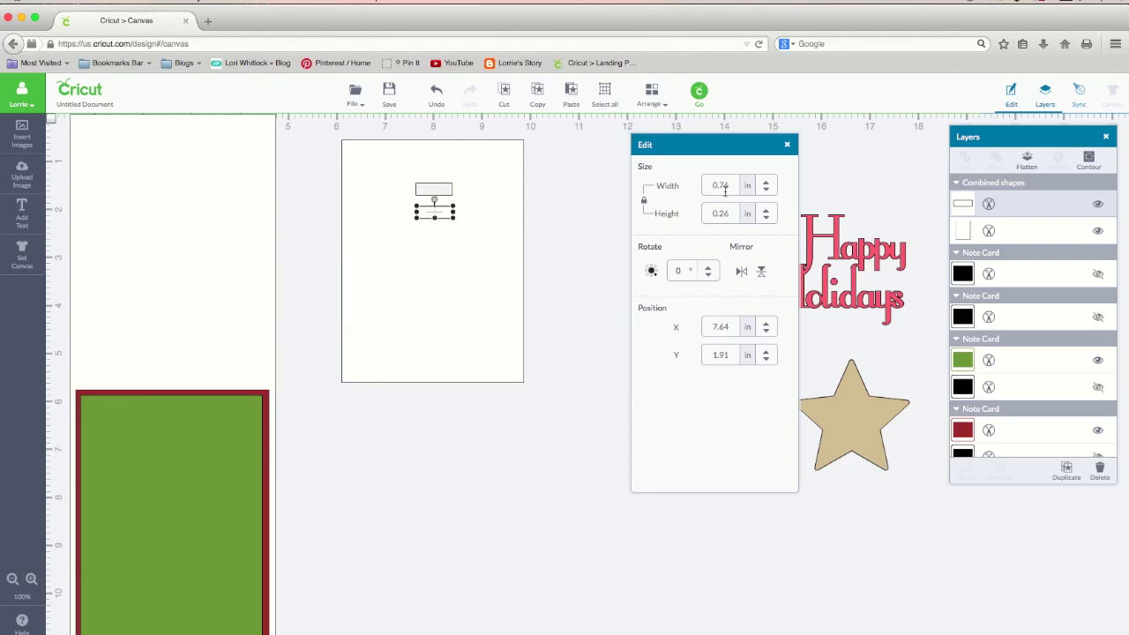
Widen the rectangle to 1 in and recentre it under the slot at X 7.51, Y 1.91
{"action": "left_click", "coordinate": [645, 203]}
{"action": "left_click_drag", "start_coordinate": [732, 185], "coordinate": [702, 185]}
{"action": "type", "text": "1"}
{"action": "type", "text": ".25"}
{"action": "type", "text": "00"}
{"action": "key", "text": "Return"}
{"action": "left_click_drag", "start_coordinate": [447, 210], "coordinate": [444, 212]}
Slice the second slot from the card, then widen the leftover piece to 1.25 in and recentre it
{"action": "left_click", "coordinate": [484, 257], "text": "shift"}
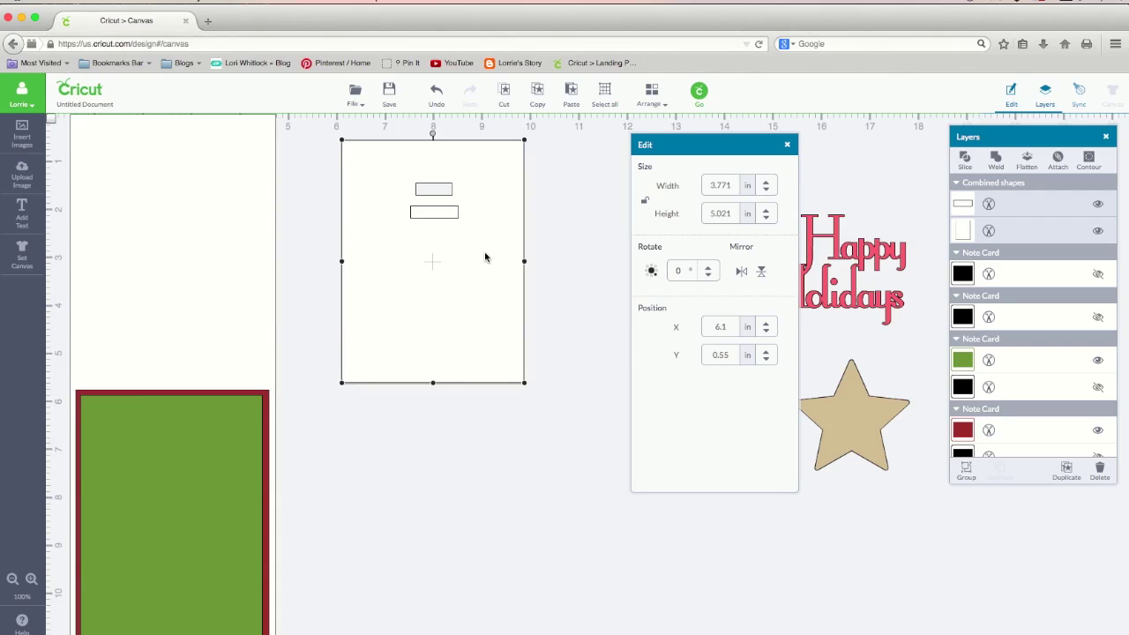
{"action": "right_click", "coordinate": [485, 257]}
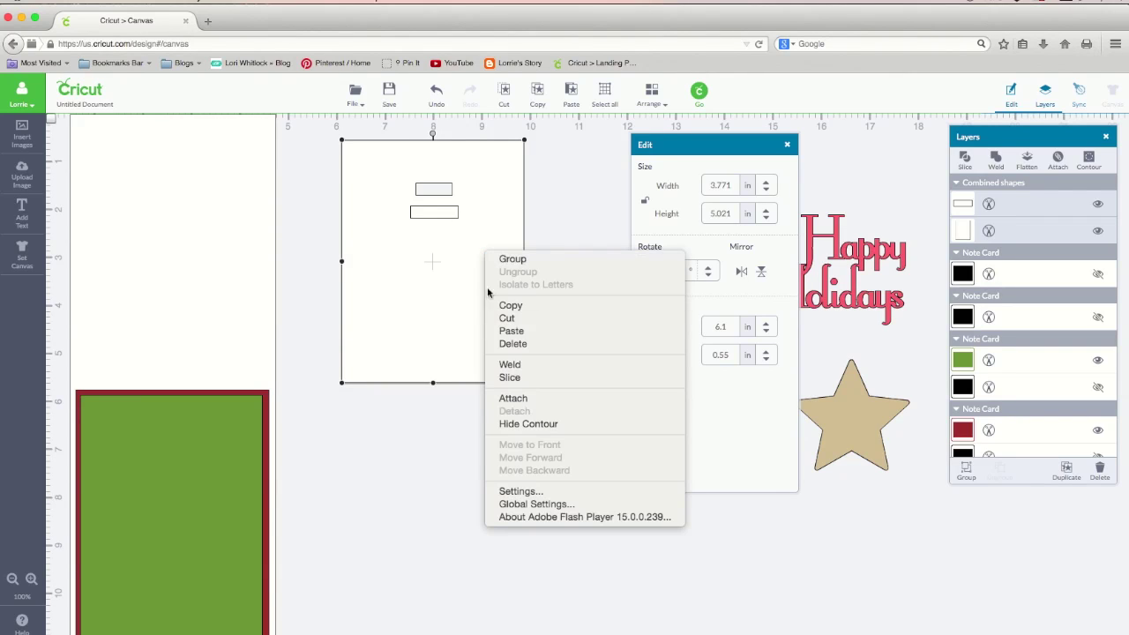
{"action": "left_click", "coordinate": [504, 378]}
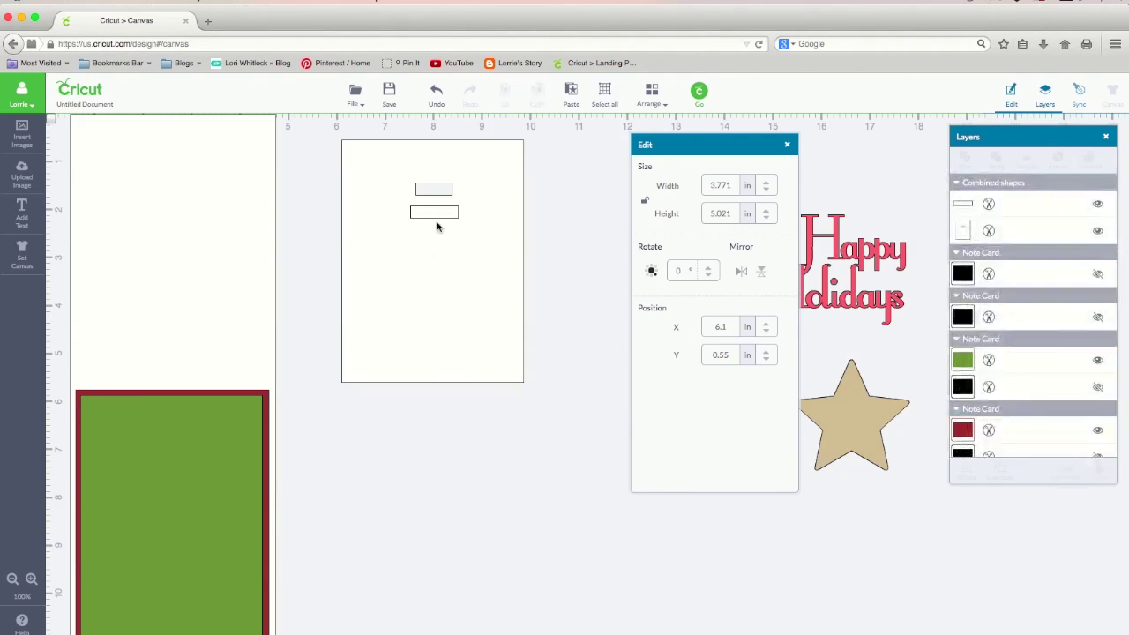
{"action": "left_click_drag", "start_coordinate": [435, 211], "coordinate": [441, 240]}
{"action": "left_click", "coordinate": [644, 201]}
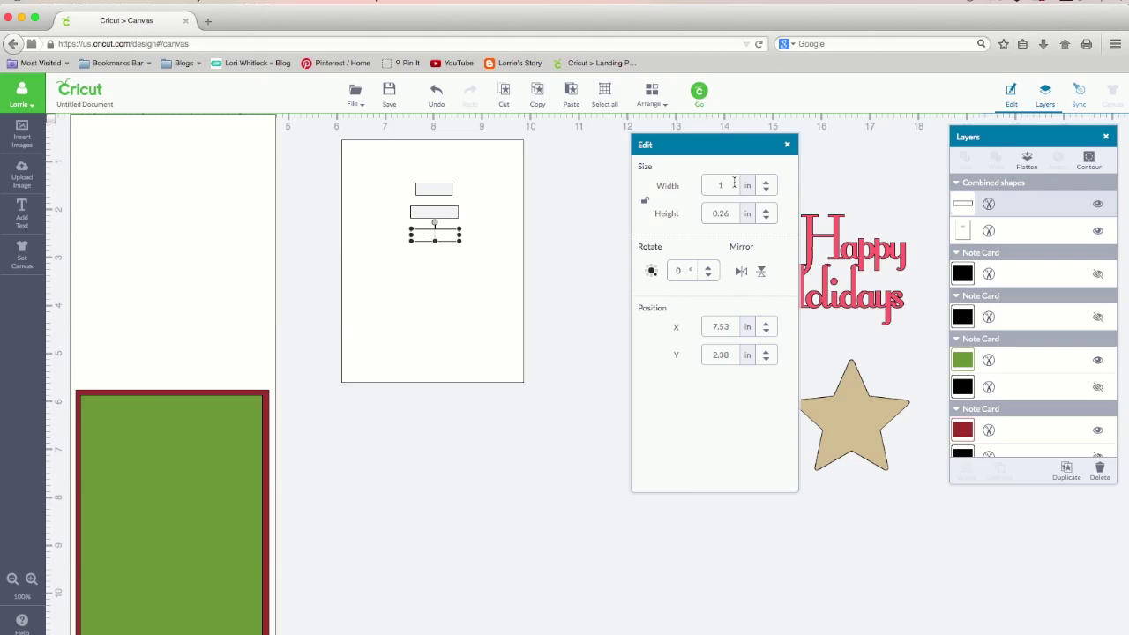
{"action": "left_click_drag", "start_coordinate": [733, 183], "coordinate": [702, 183]}
{"action": "left_click_drag", "start_coordinate": [443, 234], "coordinate": [441, 239]}
Slice the third slot, move the leftover piece below it, widen it to 1.5 in and recentre it
{"action": "left_click", "coordinate": [501, 278]}
{"action": "right_click", "coordinate": [487, 278]}
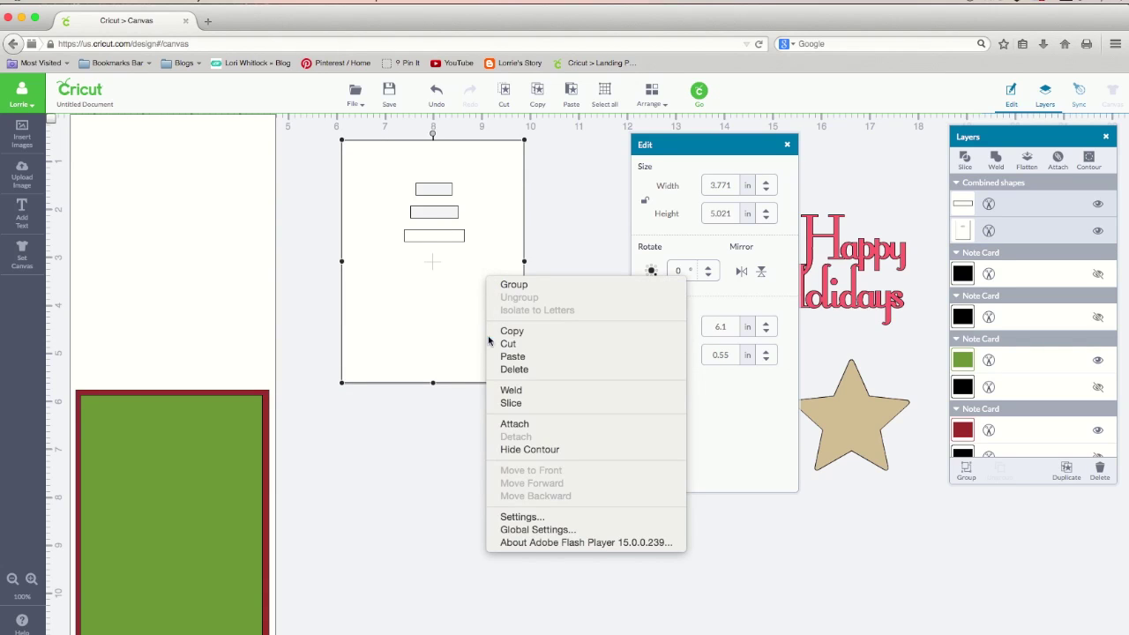
{"action": "left_click", "coordinate": [511, 403]}
{"action": "left_click", "coordinate": [445, 240]}
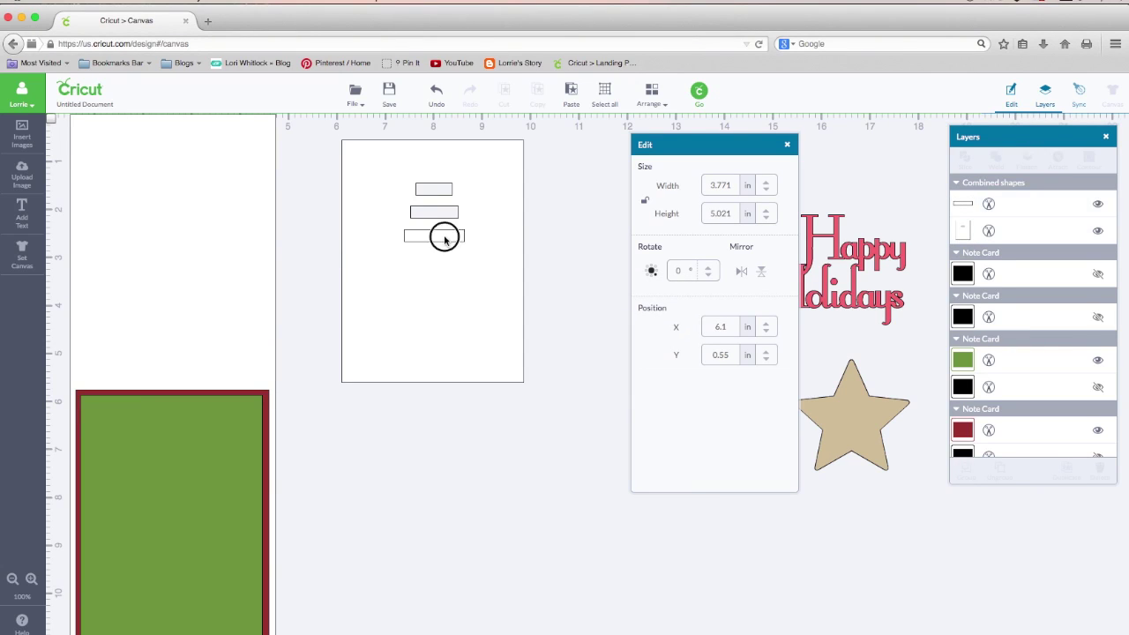
{"action": "mouse_move", "coordinate": [444, 240]}
{"action": "left_mouse_down"}
{"action": "mouse_move", "coordinate": [437, 256]}
{"action": "mouse_move", "coordinate": [448, 257]}
{"action": "left_mouse_up"}
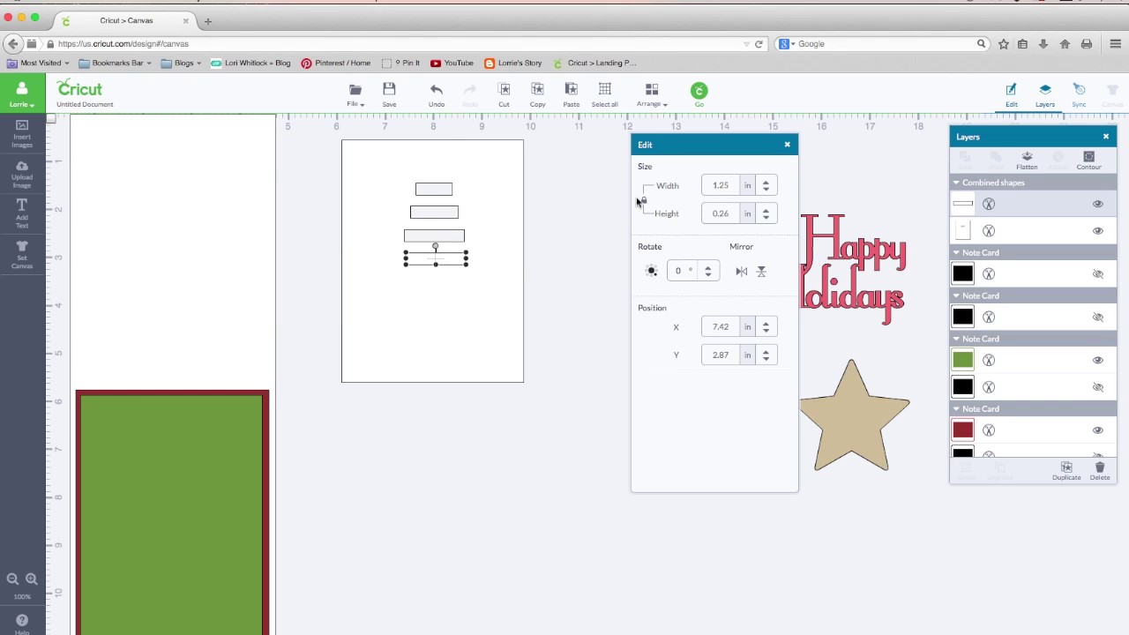
{"action": "left_click", "coordinate": [642, 202]}
{"action": "left_click_drag", "start_coordinate": [730, 184], "coordinate": [706, 184]}
{"action": "type", "text": "1."}
{"action": "key", "text": "Return"}
{"action": "left_click_drag", "start_coordinate": [457, 262], "coordinate": [449, 262]}
Slice the fourth slot and set the leftover piece below it to 1.75 in wide
{"action": "left_click", "coordinate": [463, 299], "text": "shift"}
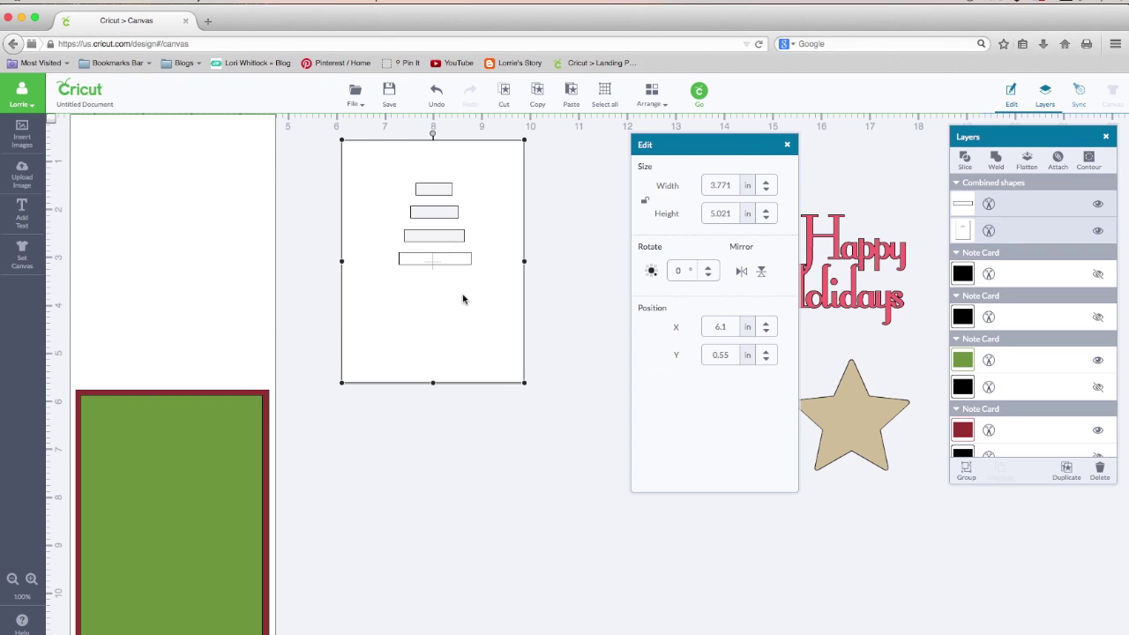
{"action": "right_click", "coordinate": [463, 299]}
{"action": "left_click", "coordinate": [484, 421]}
{"action": "left_click", "coordinate": [483, 420]}
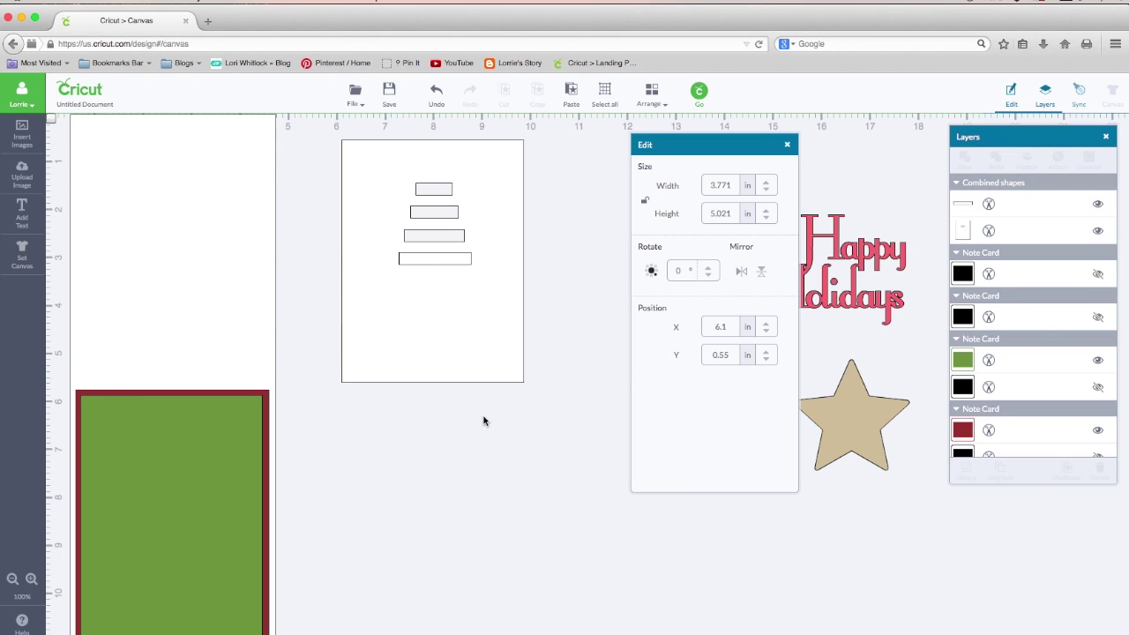
{"action": "left_click", "coordinate": [452, 261]}
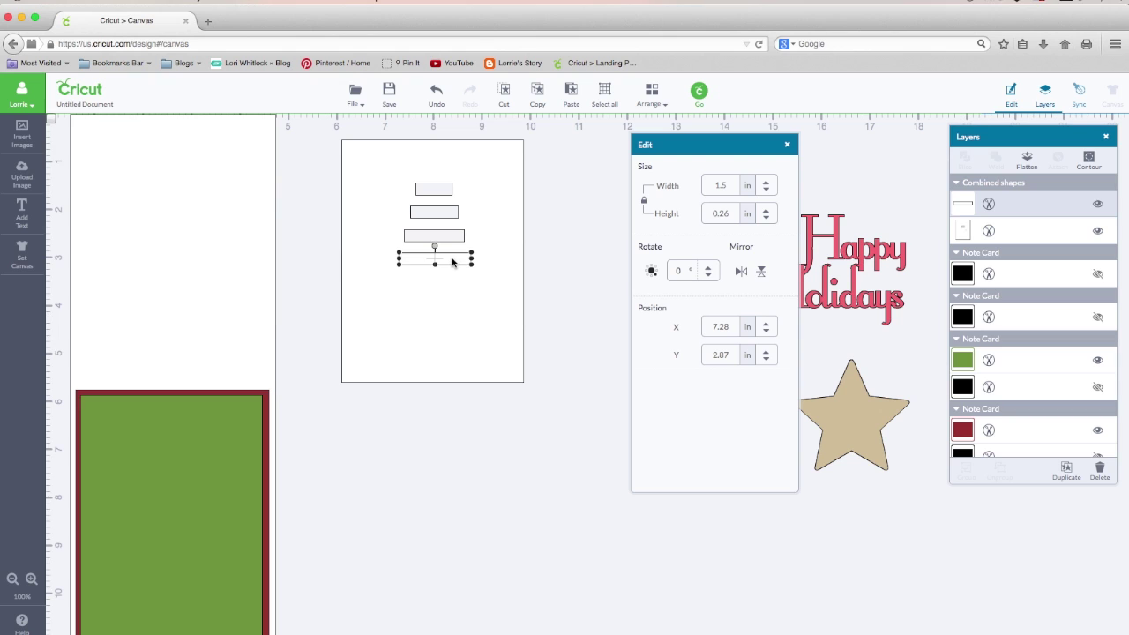
{"action": "left_click_drag", "start_coordinate": [453, 261], "coordinate": [453, 284]}
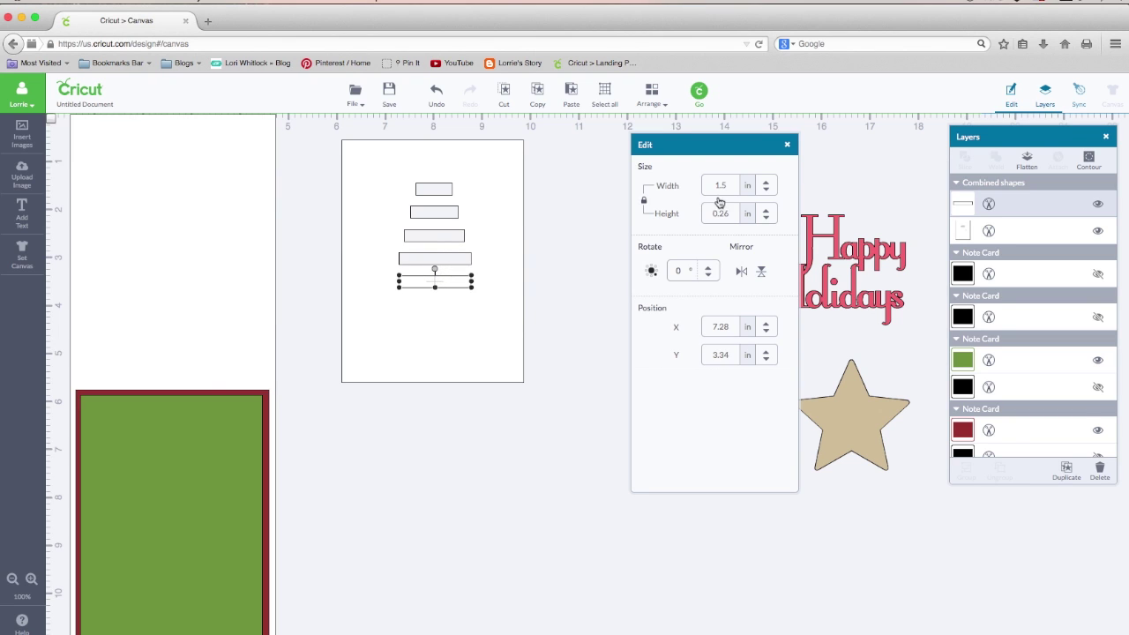
{"action": "mouse_move", "coordinate": [730, 183]}
{"action": "left_mouse_down"}
{"action": "mouse_move", "coordinate": [688, 190]}
{"action": "mouse_move", "coordinate": [710, 186]}
{"action": "left_mouse_up"}
{"action": "left_click", "coordinate": [643, 201]}
{"action": "type", "text": "1."}
{"action": "left_click", "coordinate": [451, 284]}
Place the thin line below the fifth bar, set its width to 2.000 in, then move it off the card
{"action": "right_click", "coordinate": [459, 312]}
{"action": "key", "text": "Escape"}
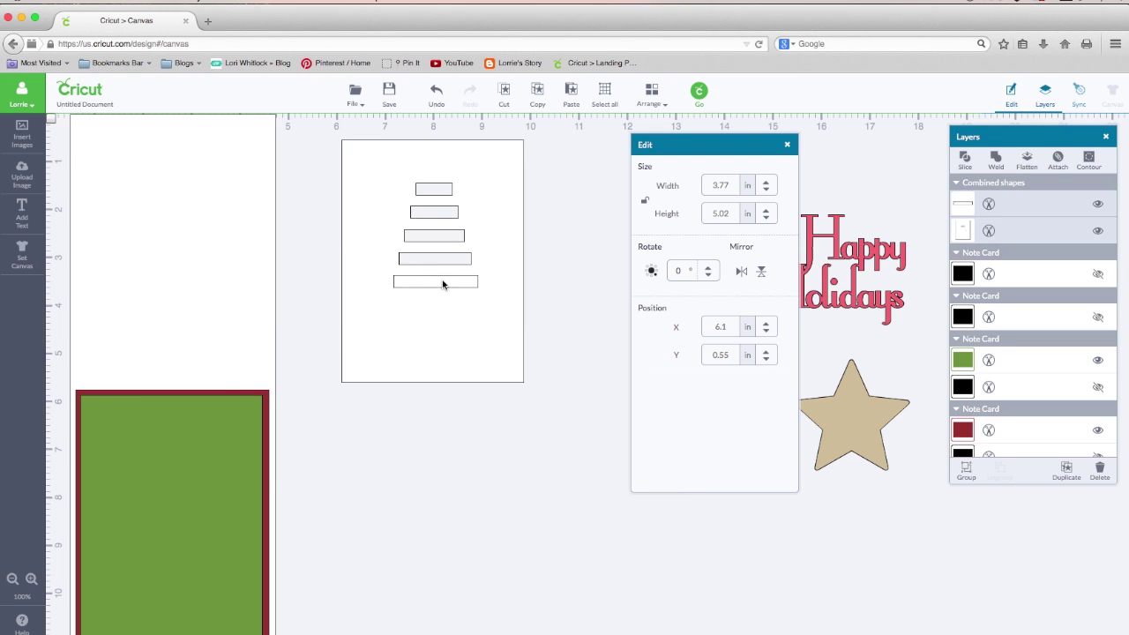
{"action": "left_click_drag", "start_coordinate": [443, 285], "coordinate": [444, 311]}
{"action": "left_click", "coordinate": [644, 201]}
{"action": "left_click", "coordinate": [714, 185]}
{"action": "type", "text": "2.0"}
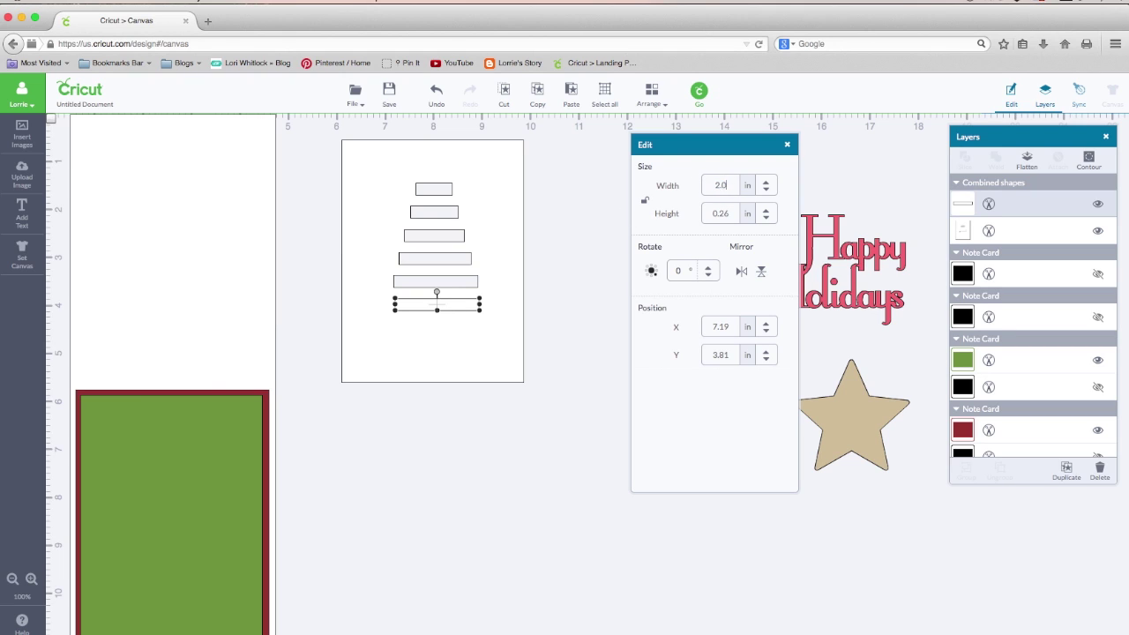
{"action": "type", "text": "00"}
{"action": "left_click", "coordinate": [449, 304]}
{"action": "left_click_drag", "start_coordinate": [458, 470], "coordinate": [555, 599]}
Lay the white tree card onto the red card and drag the tan star to the treetop
{"action": "left_click_drag", "start_coordinate": [514, 437], "coordinate": [562, 438]}
{"action": "left_click_drag", "start_coordinate": [478, 343], "coordinate": [206, 600]}
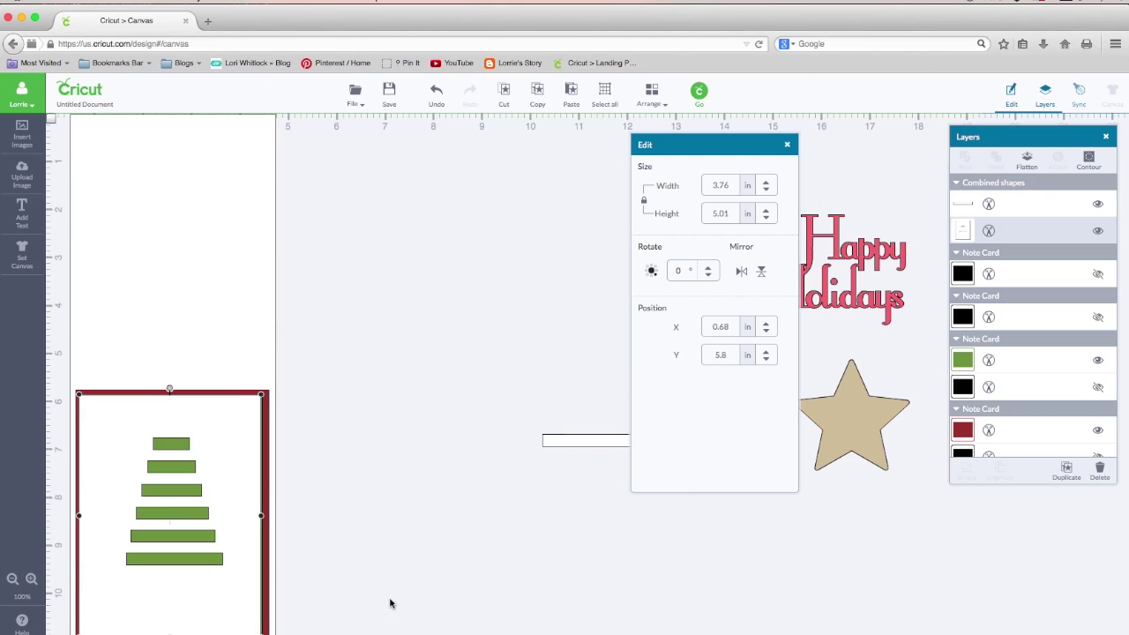
{"action": "left_click_drag", "start_coordinate": [881, 452], "coordinate": [170, 422]}
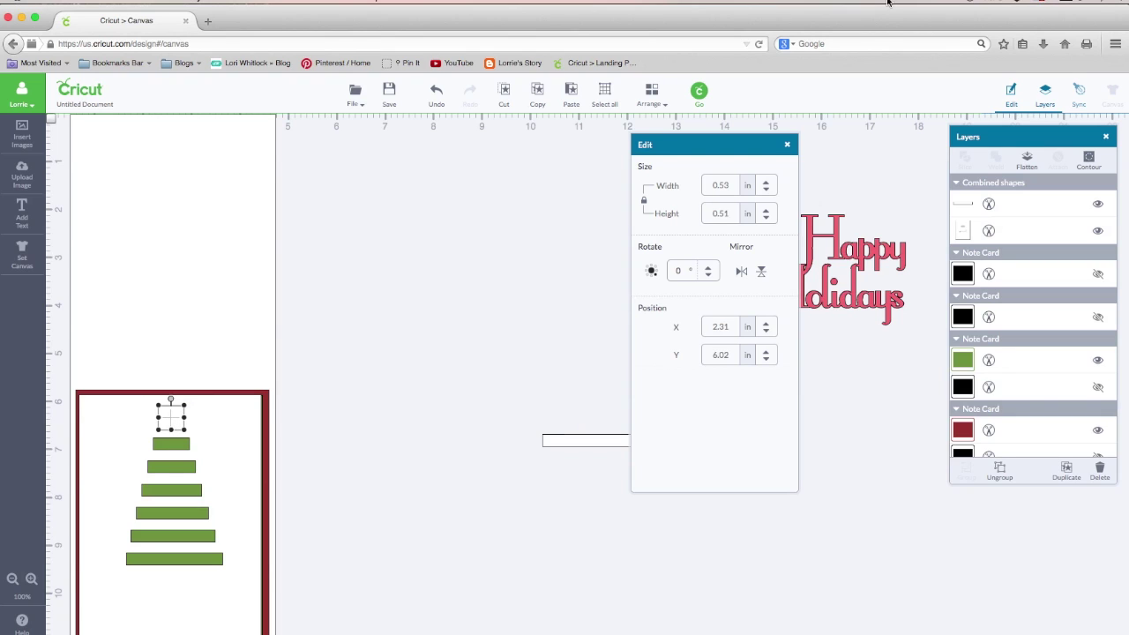
Bring the star to the front and move Happy Holidays onto the canvas beside the card
{"action": "left_click", "coordinate": [656, 99]}
{"action": "left_click", "coordinate": [683, 133]}
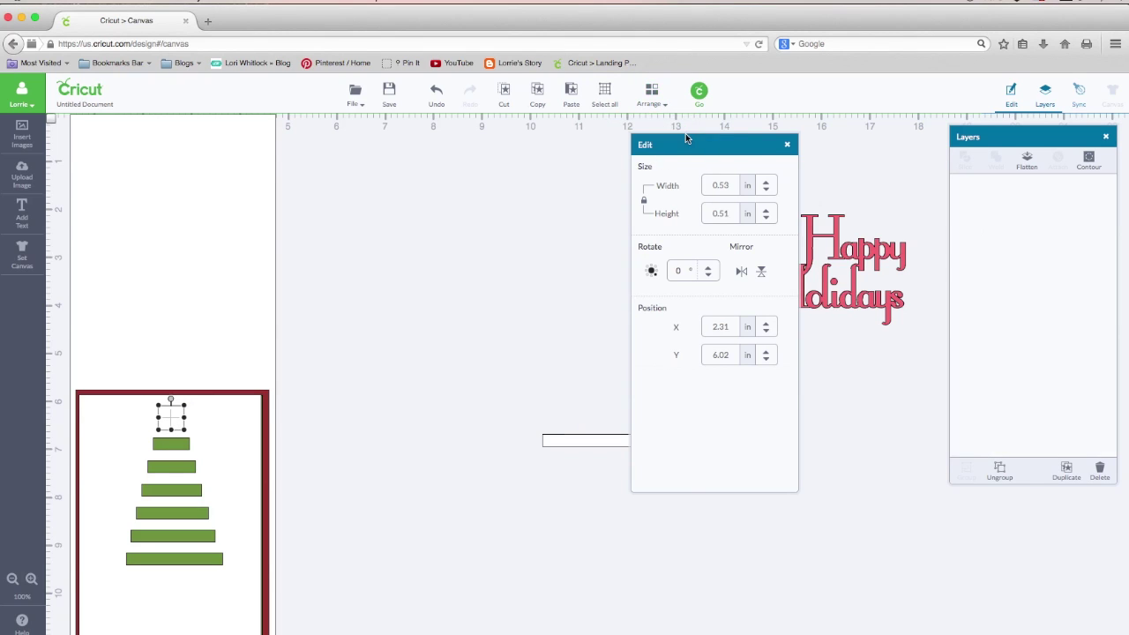
{"action": "left_click", "coordinate": [312, 443]}
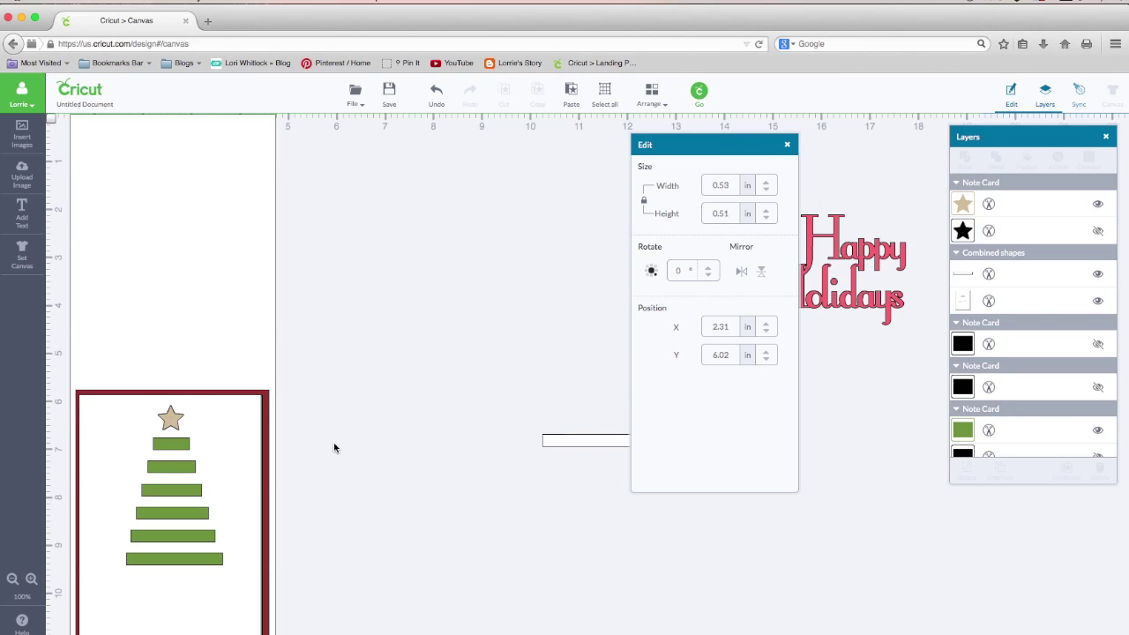
{"action": "left_click_drag", "start_coordinate": [855, 301], "coordinate": [503, 313]}
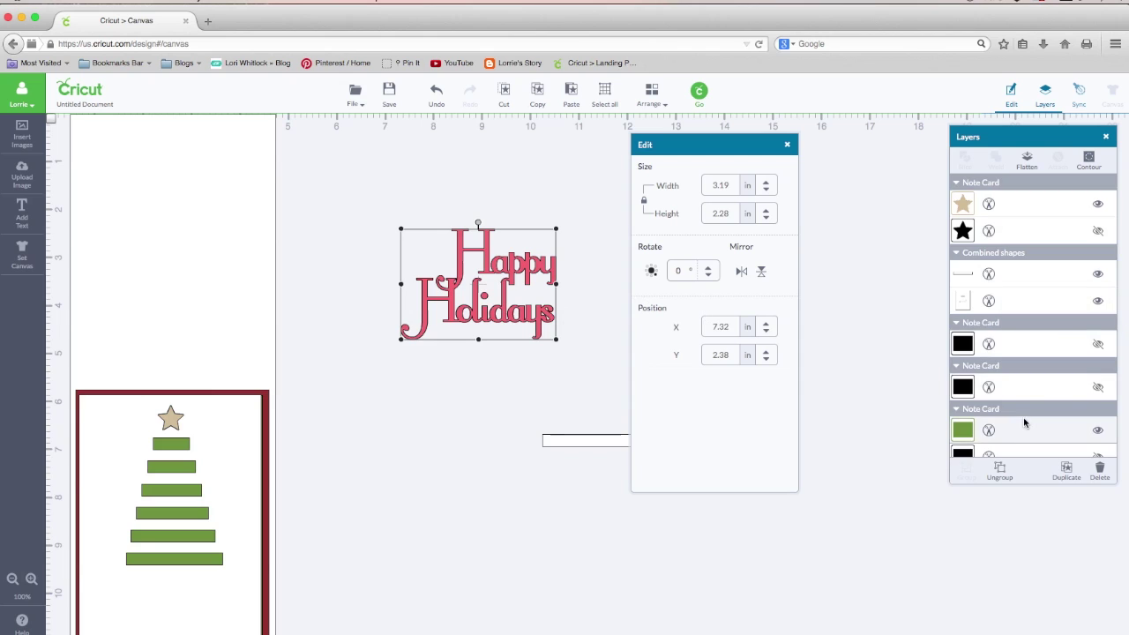
Show the Happy Holidays shadow in Emerald Green, make the lettering red, and resize it to 1.64 × 1.19 in
{"action": "scroll", "coordinate": [1024, 422], "scroll_direction": "down", "scroll_amount": 3}
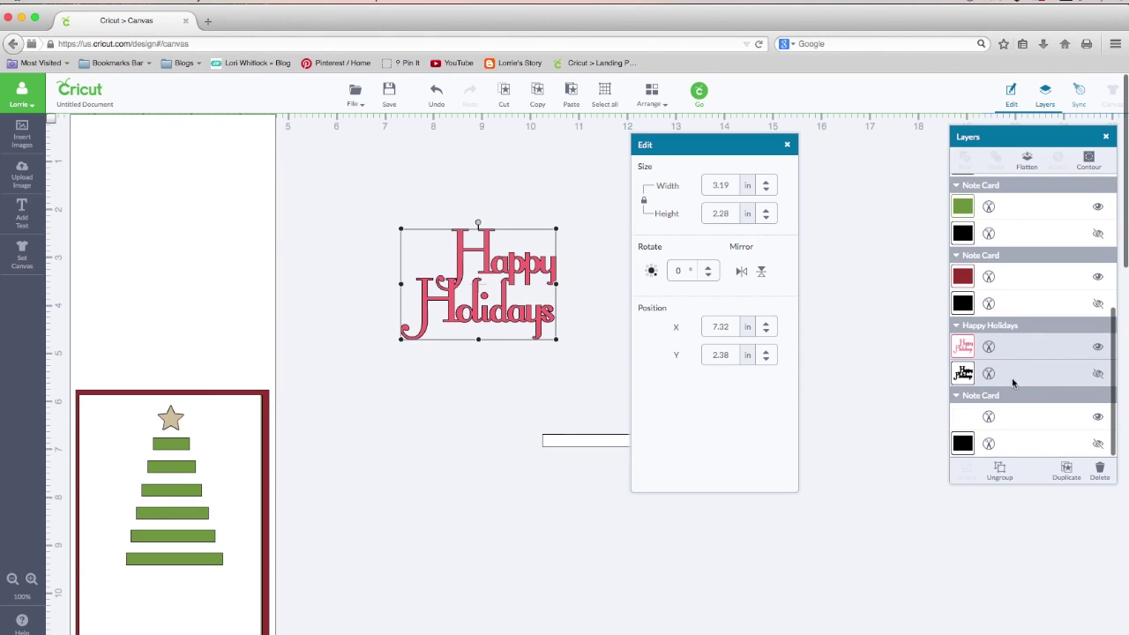
{"action": "left_click", "coordinate": [1099, 375]}
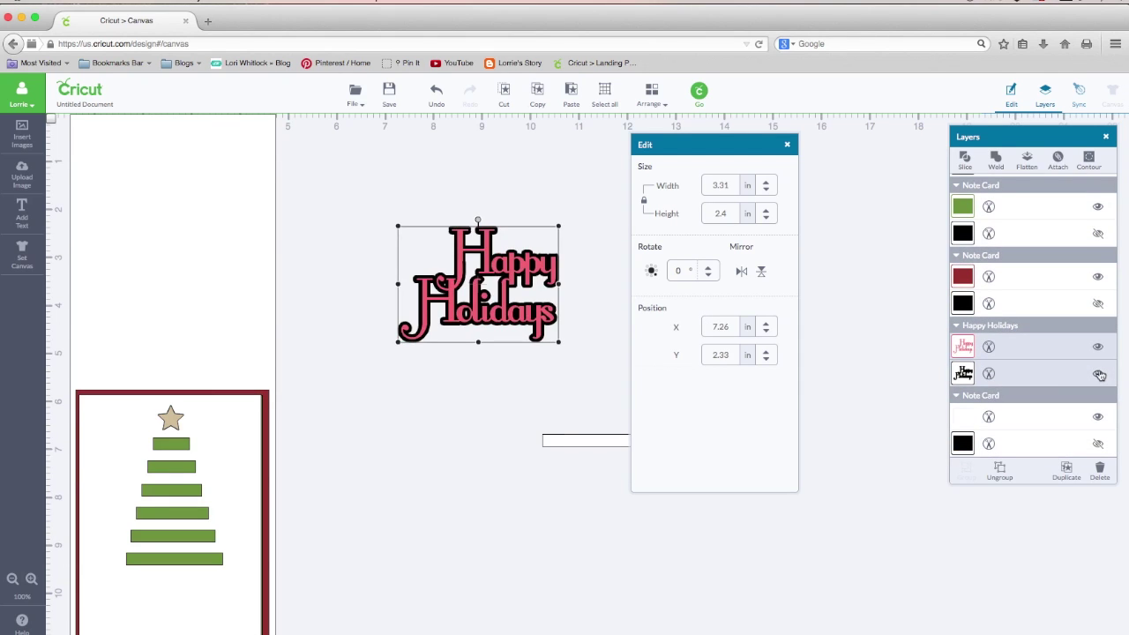
{"action": "left_click", "coordinate": [969, 375]}
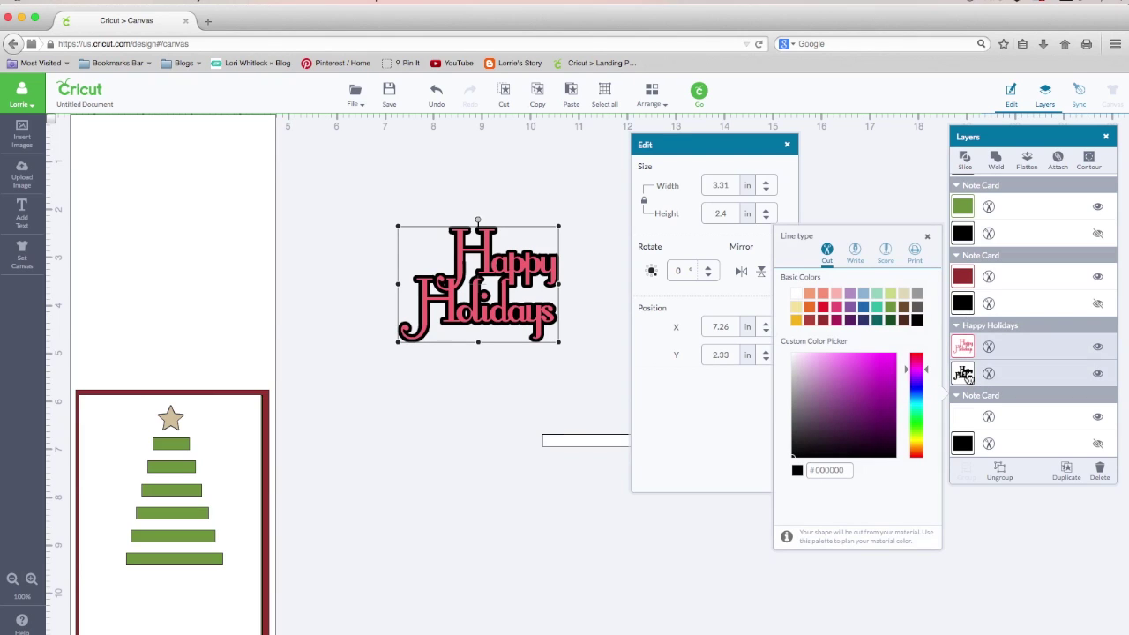
{"action": "left_click", "coordinate": [890, 319]}
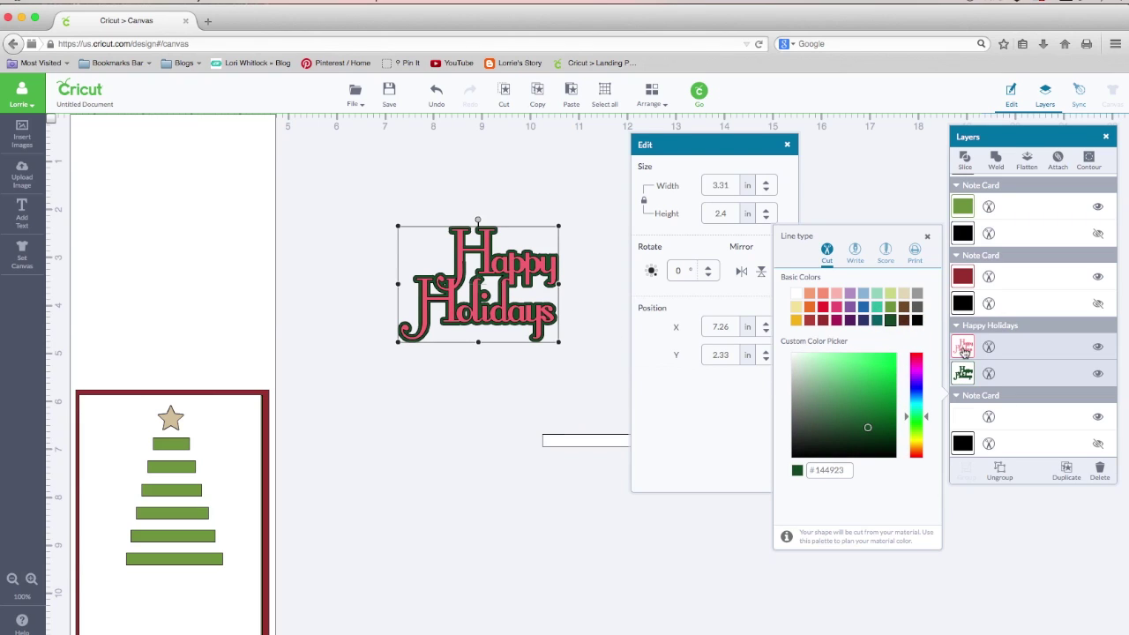
{"action": "left_click", "coordinate": [964, 350]}
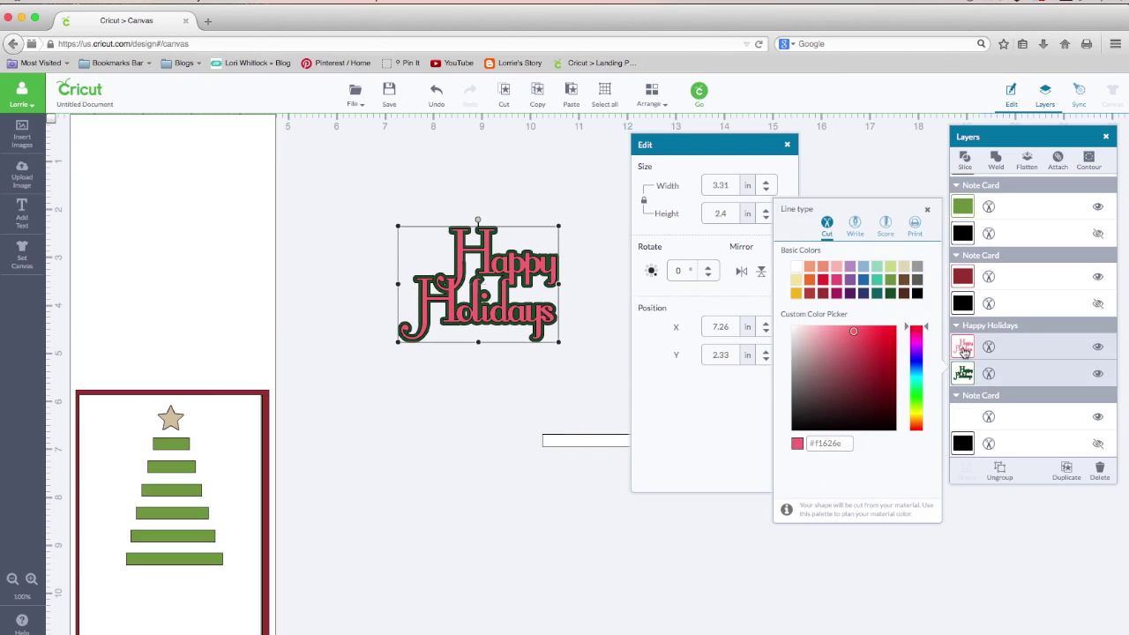
{"action": "left_click", "coordinate": [822, 279]}
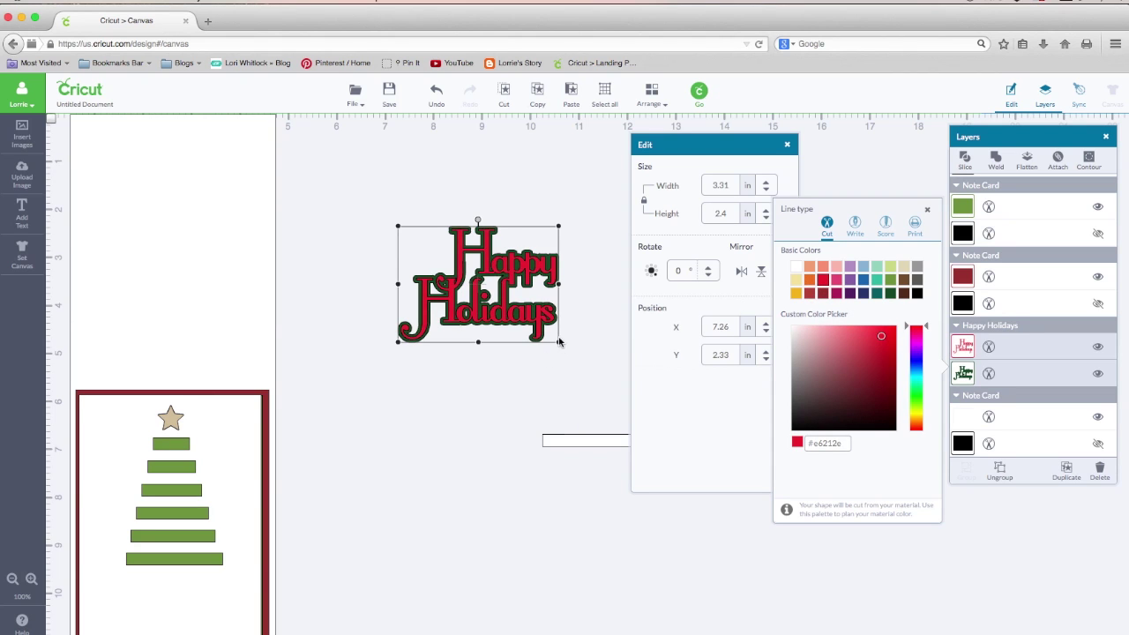
{"action": "left_click_drag", "start_coordinate": [558, 345], "coordinate": [182, 617]}
{"action": "left_click", "coordinate": [437, 278]}
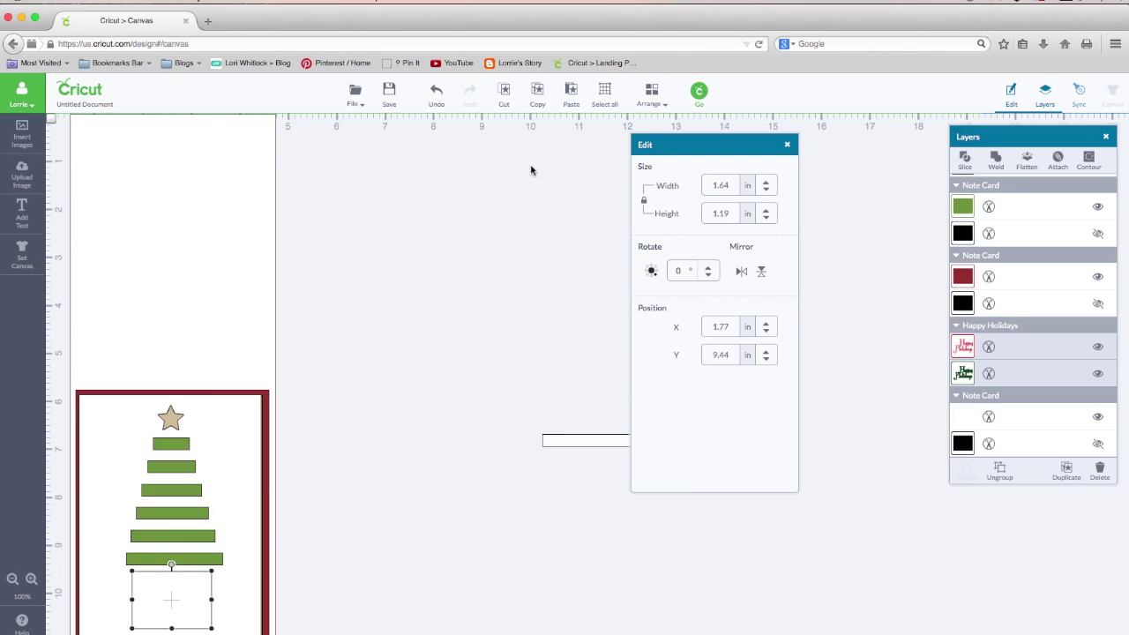
Bring Happy Holidays to the front and nudge it into place below the tree
{"action": "left_click", "coordinate": [651, 92]}
{"action": "left_click", "coordinate": [683, 133]}
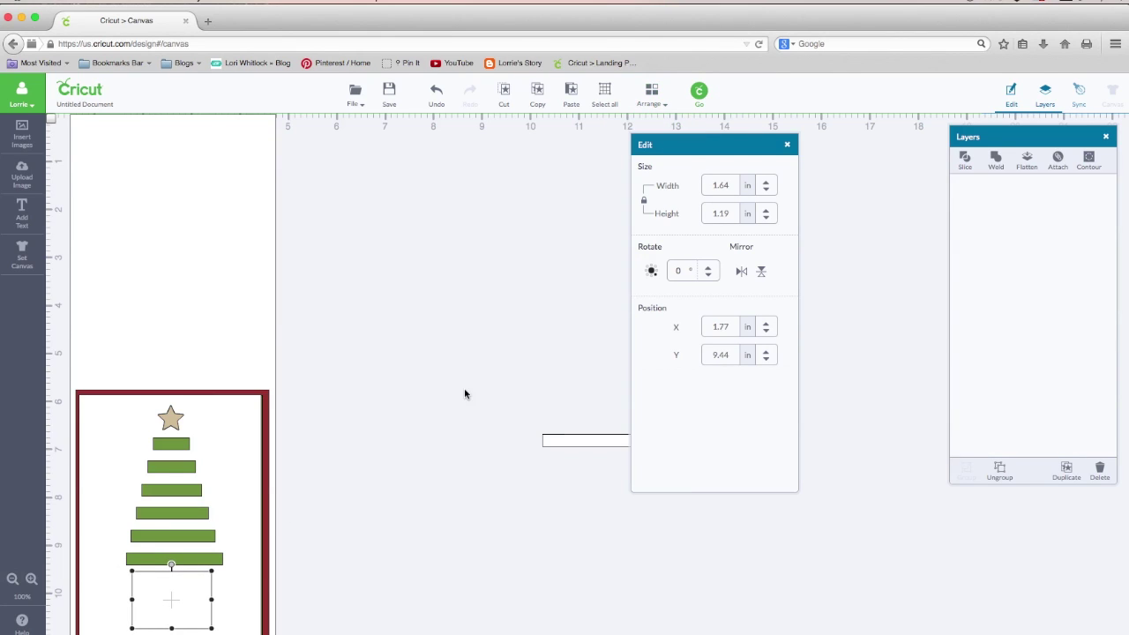
{"action": "left_click_drag", "start_coordinate": [194, 596], "coordinate": [194, 597]}
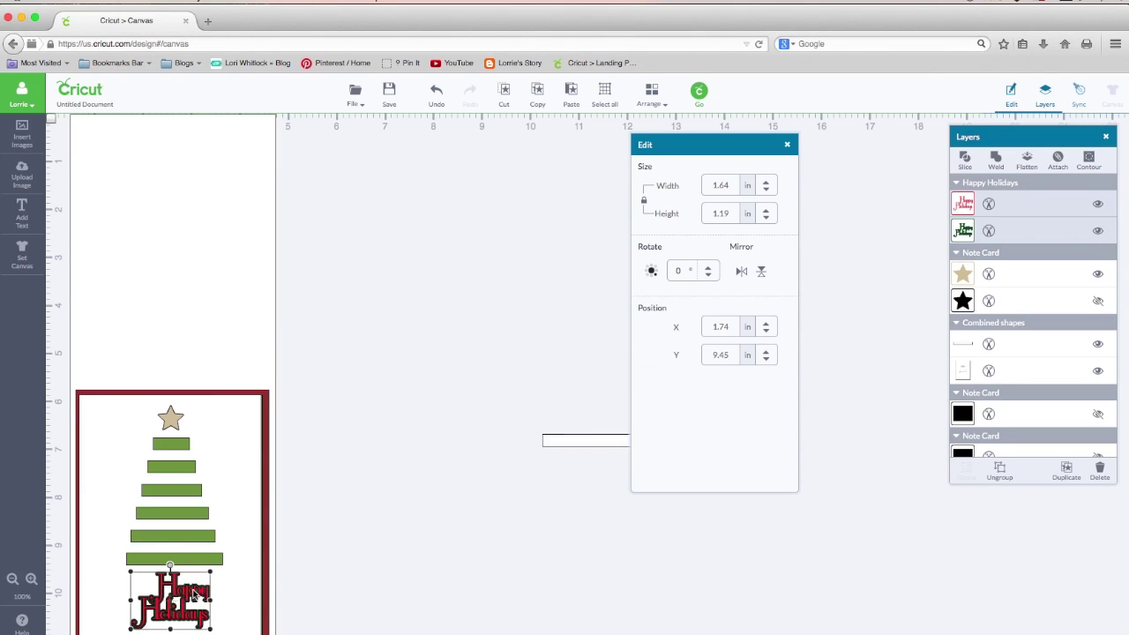
{"action": "left_click", "coordinate": [356, 576]}
Delete the leftover 2 in horizontal line
{"action": "scroll", "coordinate": [357, 577], "scroll_direction": "down", "scroll_amount": 3}
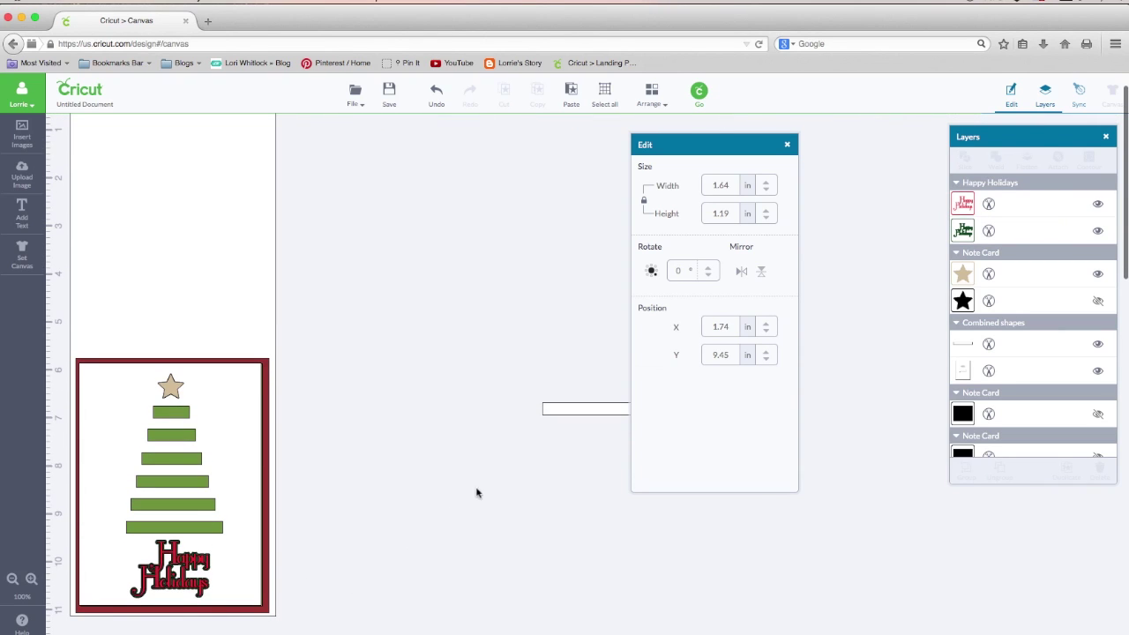
{"action": "left_click", "coordinate": [562, 409]}
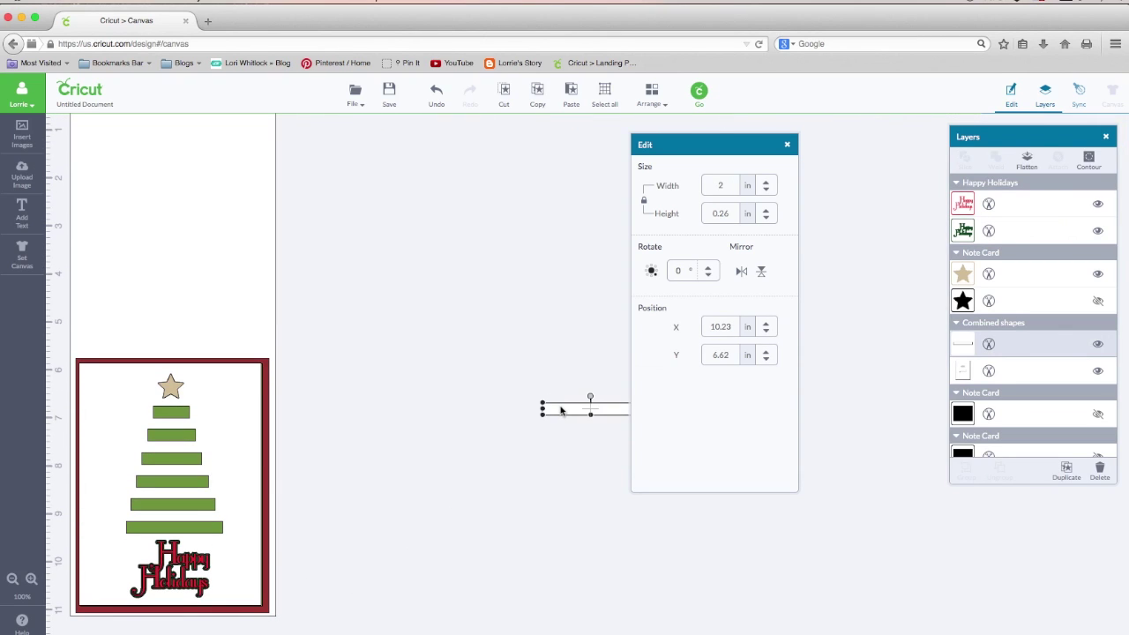
{"action": "key", "text": "Delete"}
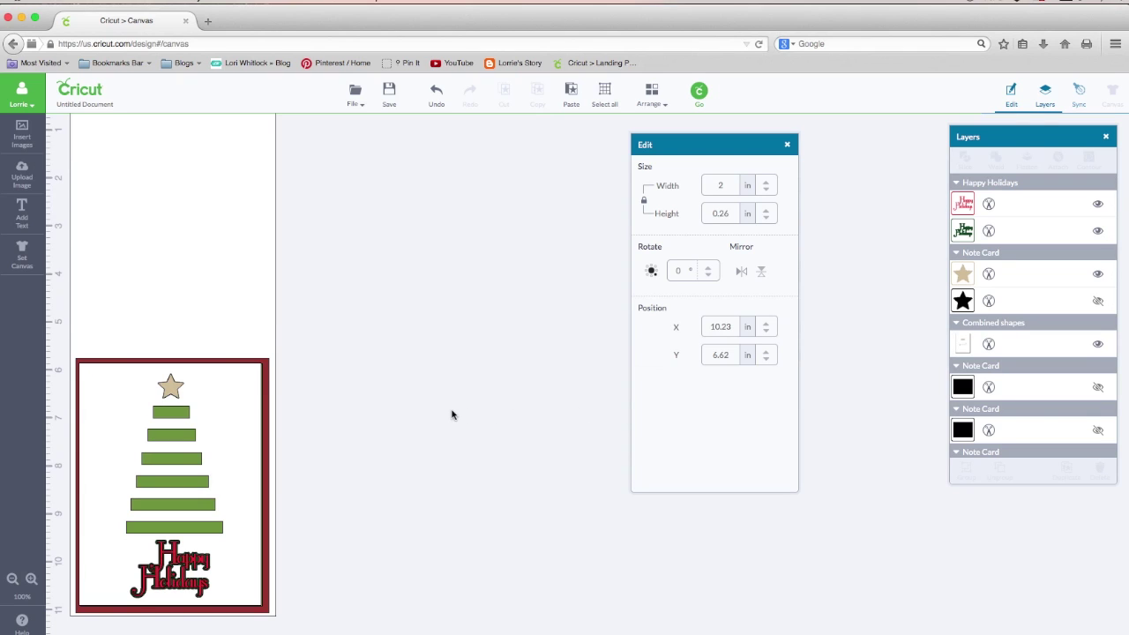
{"action": "scroll", "coordinate": [453, 415], "scroll_direction": "down", "scroll_amount": 2}
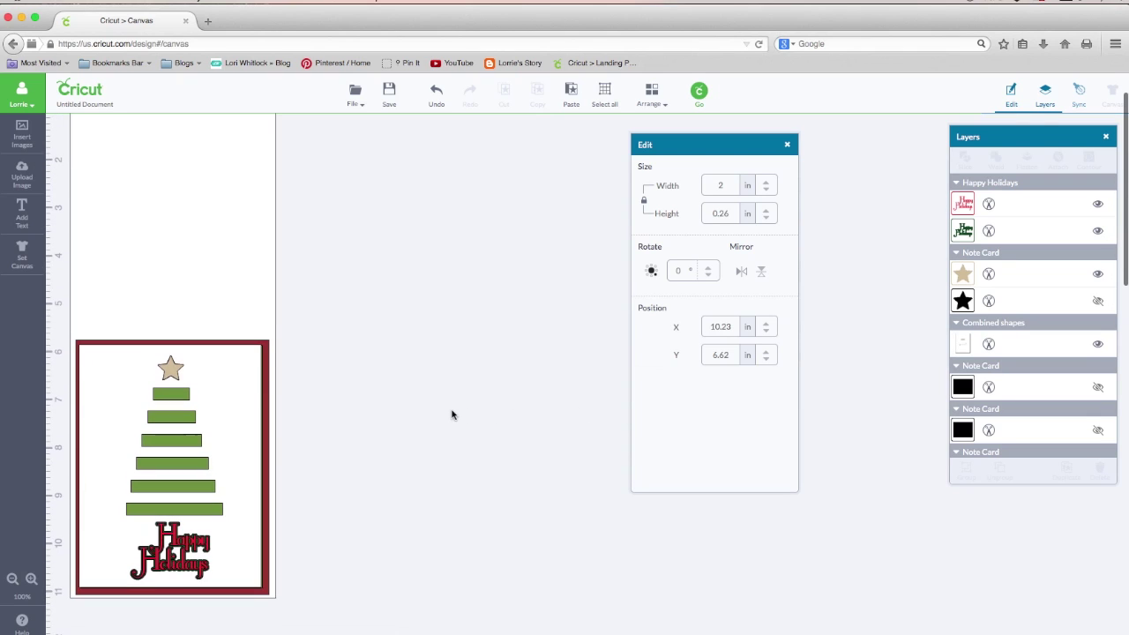
In Mat Preview, view the green, red and tan mats, then mats 5 and 6 with the white tree cards
{"action": "left_click", "coordinate": [698, 94]}
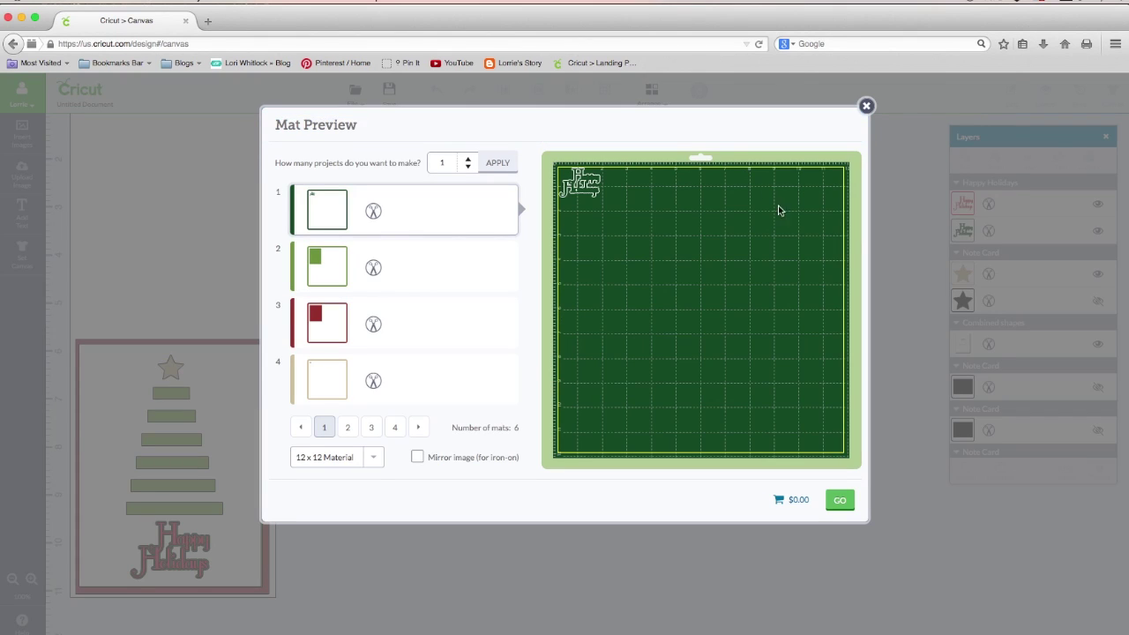
{"action": "left_click", "coordinate": [439, 268]}
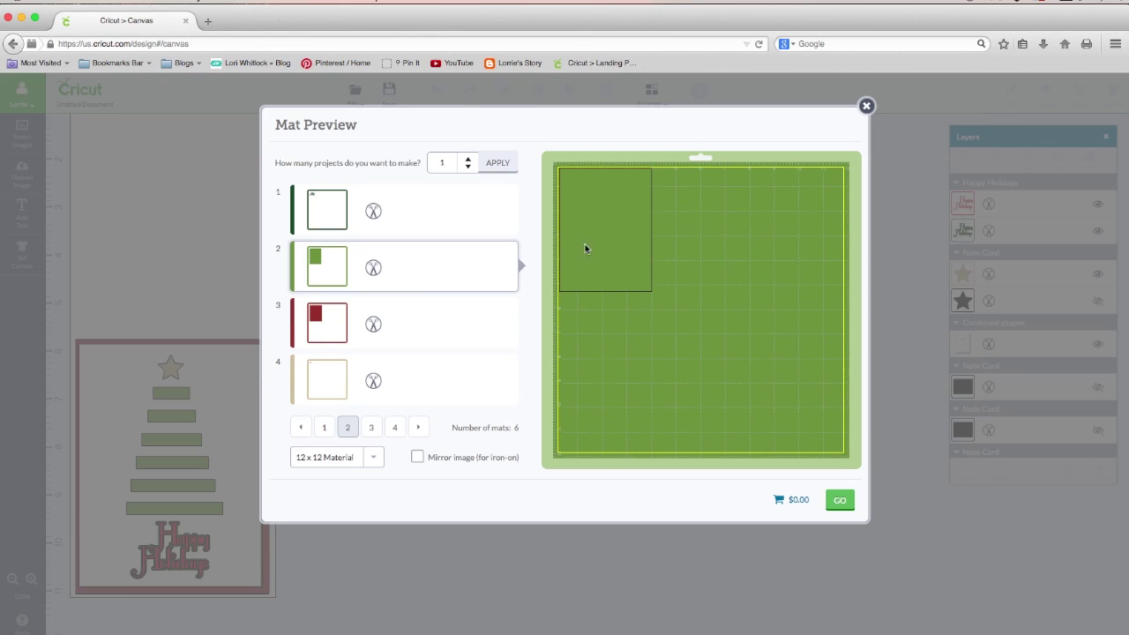
{"action": "left_click", "coordinate": [463, 339]}
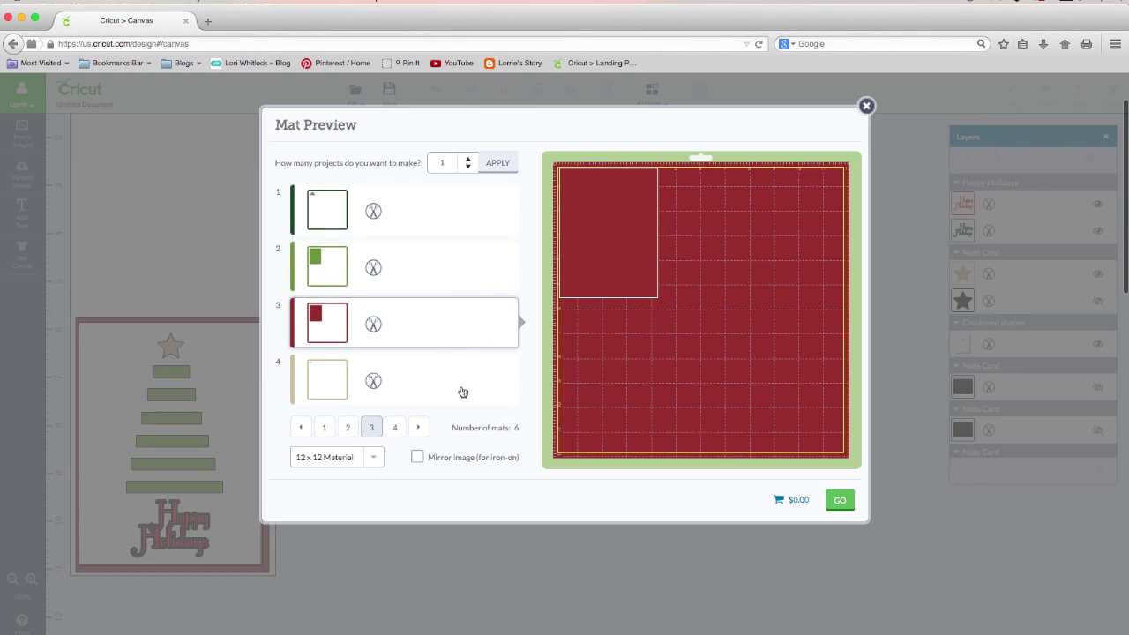
{"action": "left_click", "coordinate": [462, 391]}
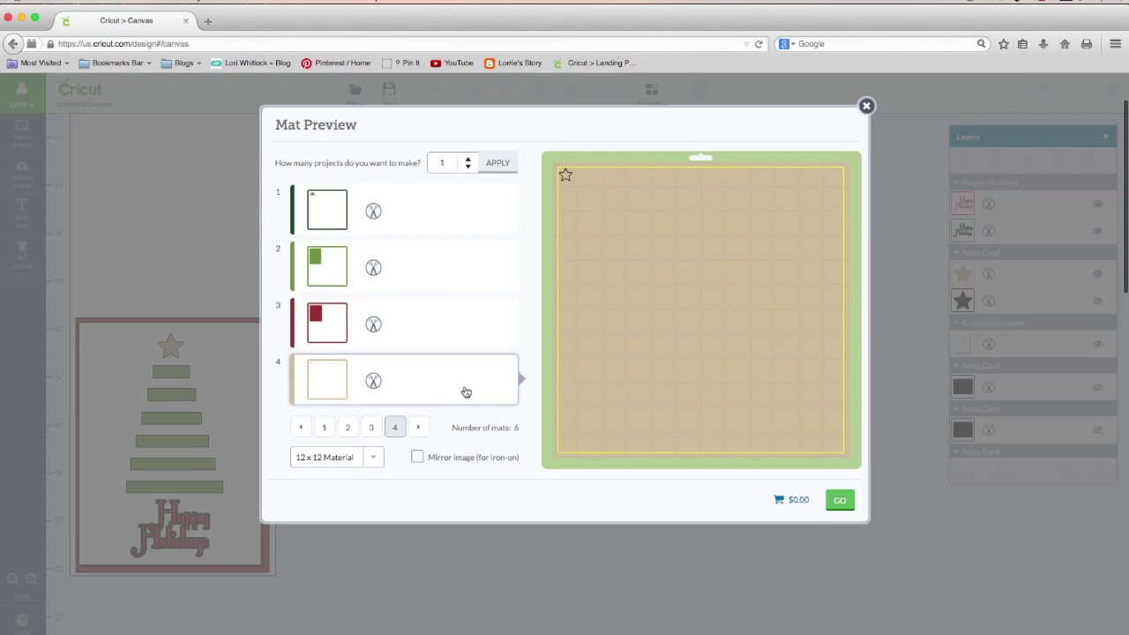
{"action": "left_click", "coordinate": [422, 429]}
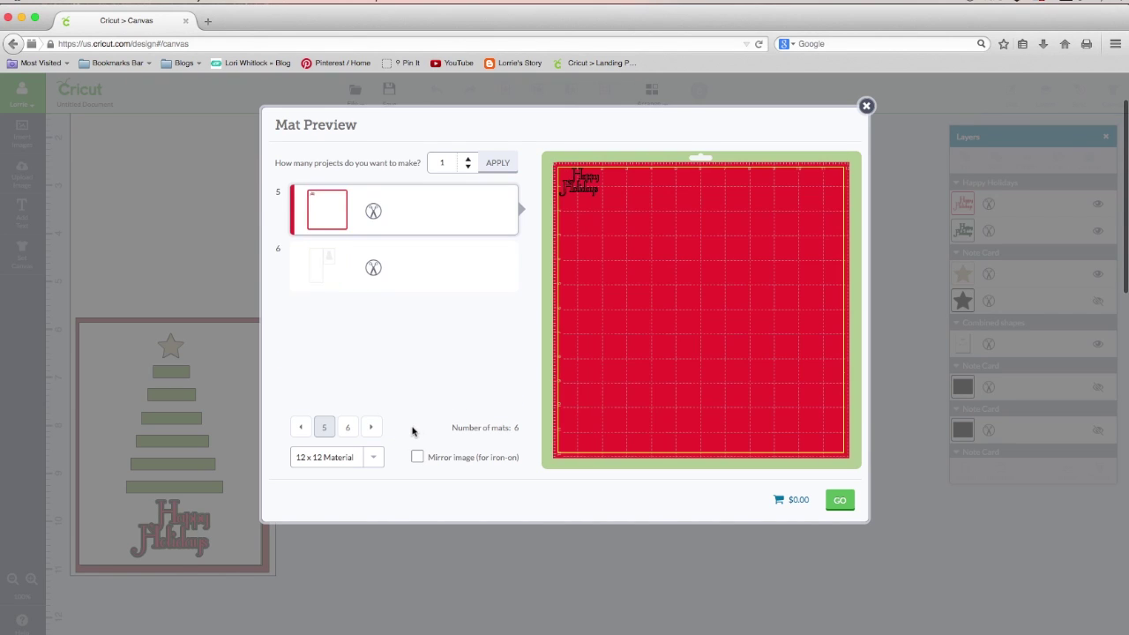
{"action": "left_click", "coordinate": [327, 427]}
{"action": "left_click", "coordinate": [352, 430]}
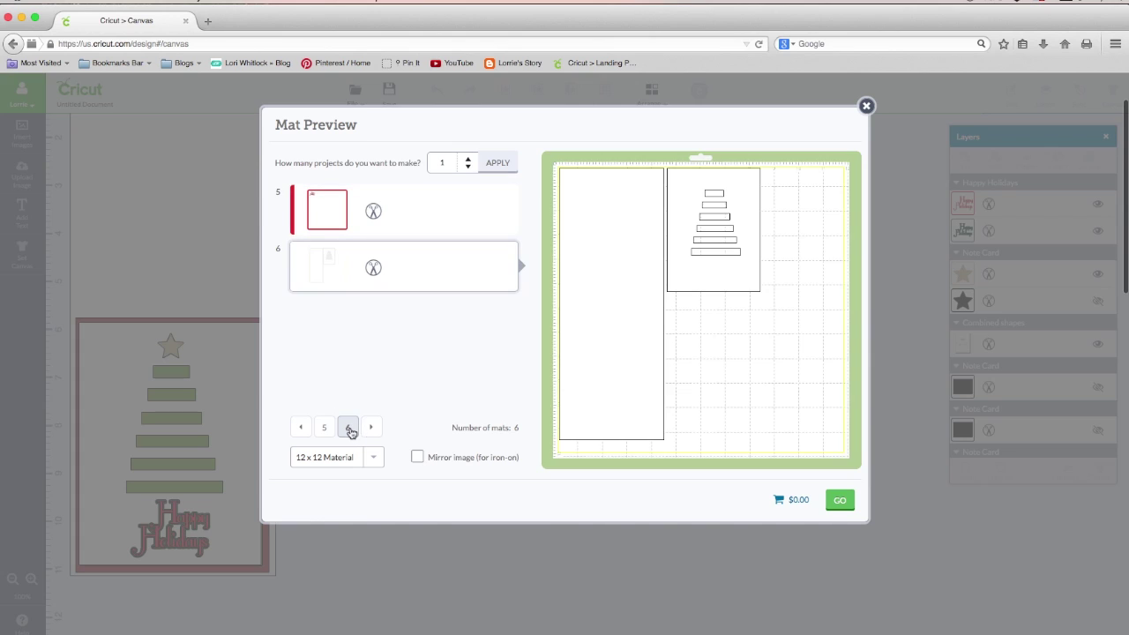